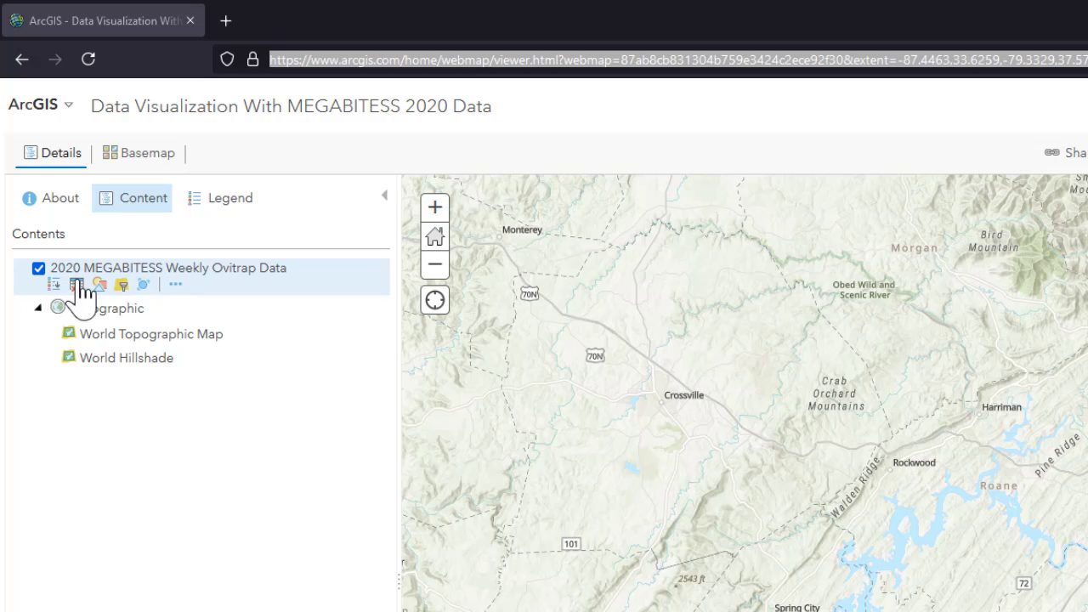
Step: Style the 2020 MEGABITESS Weekly Ovitrap Data layer by location only, using black diamond symbols 15 px in size
left_click(76, 287)
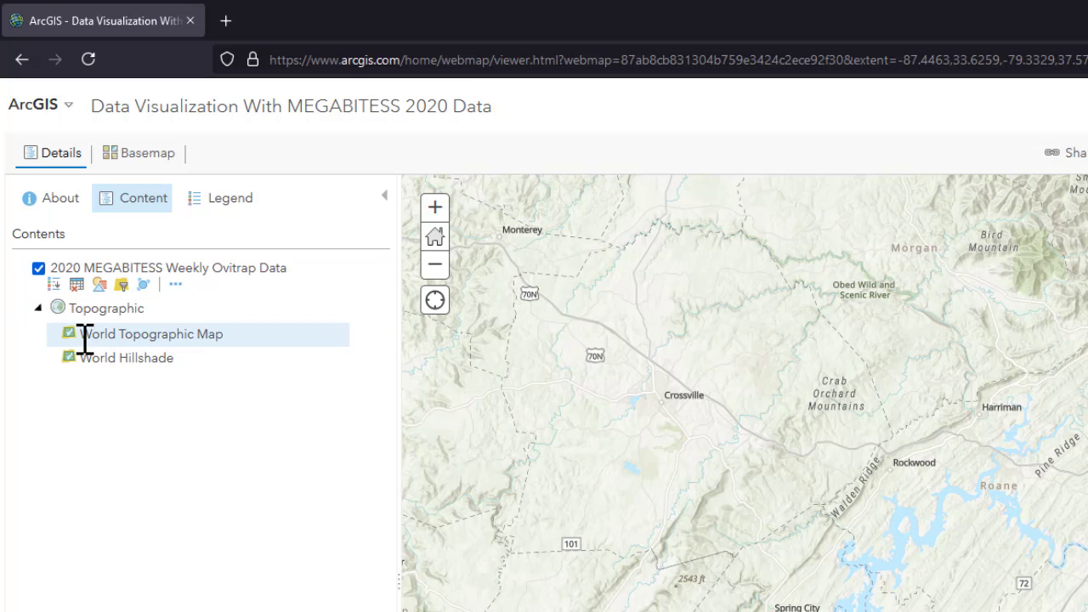
left_click(99, 285)
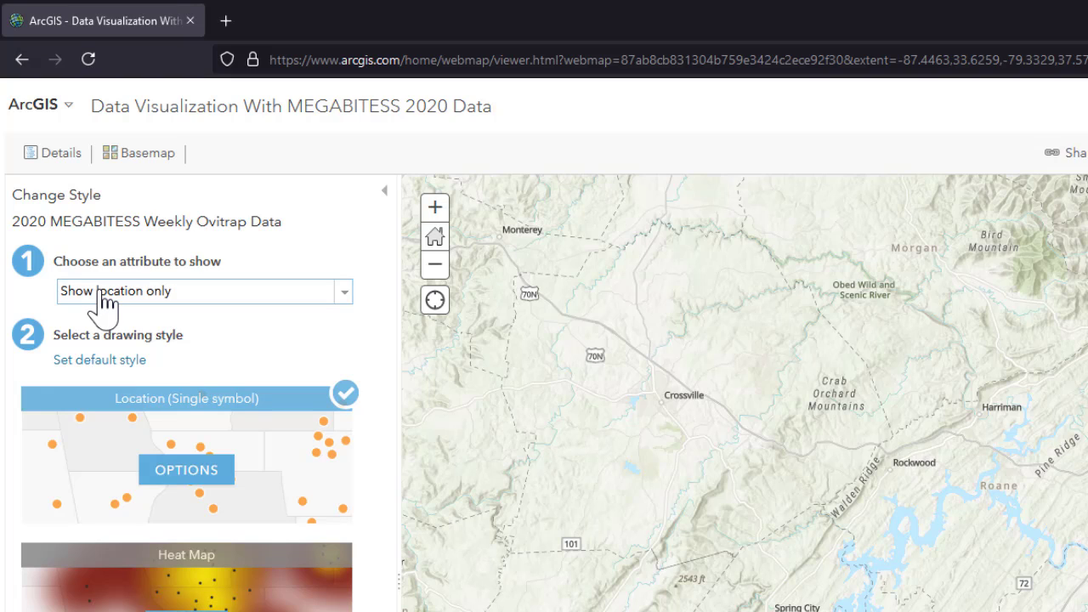
left_click(345, 294)
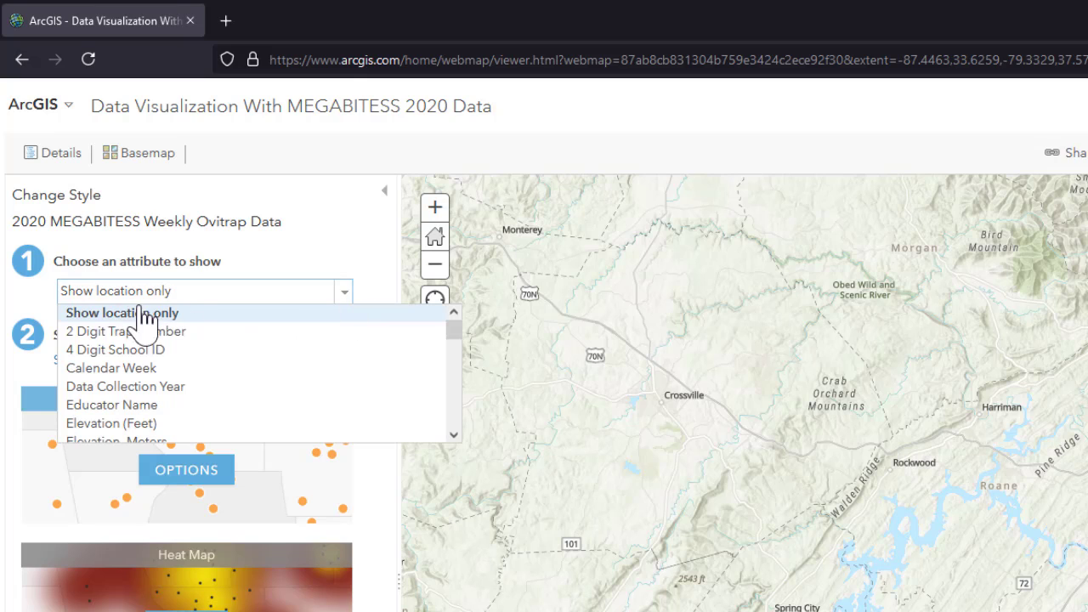
left_click(260, 250)
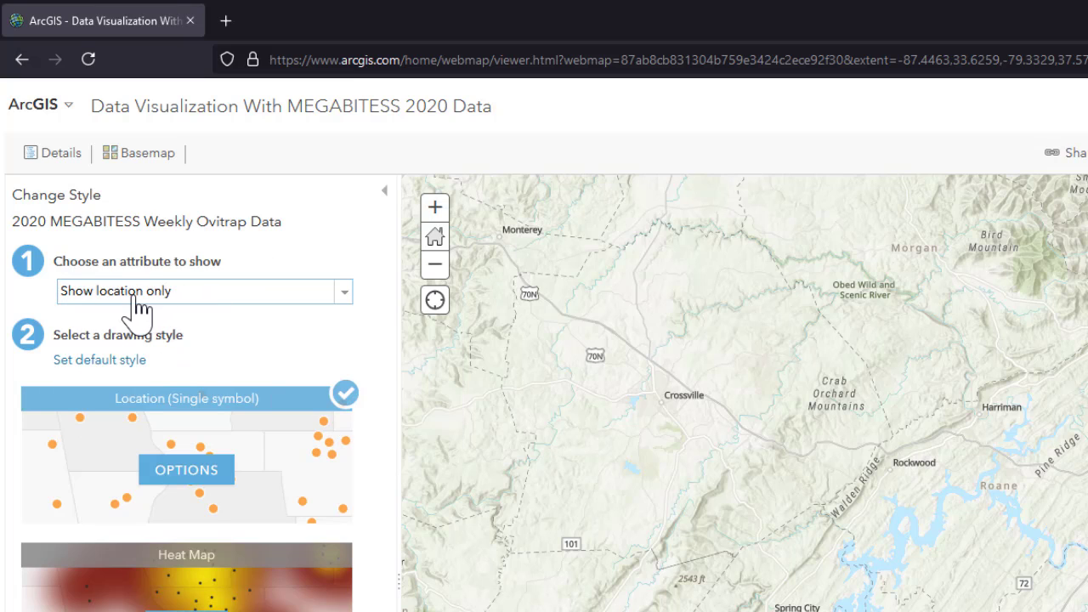
left_click(187, 477)
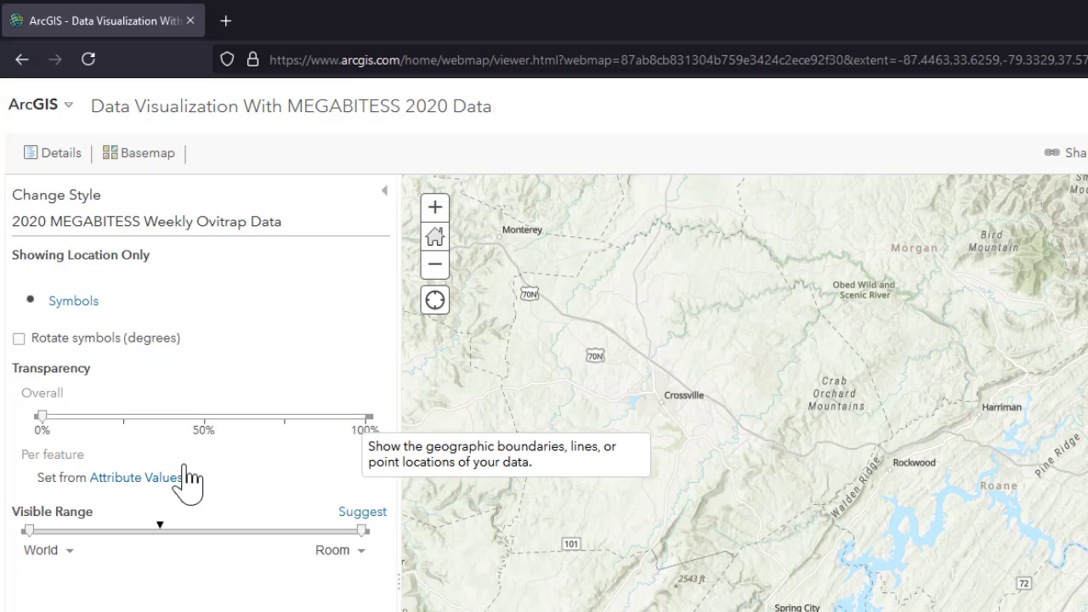
left_click(67, 313)
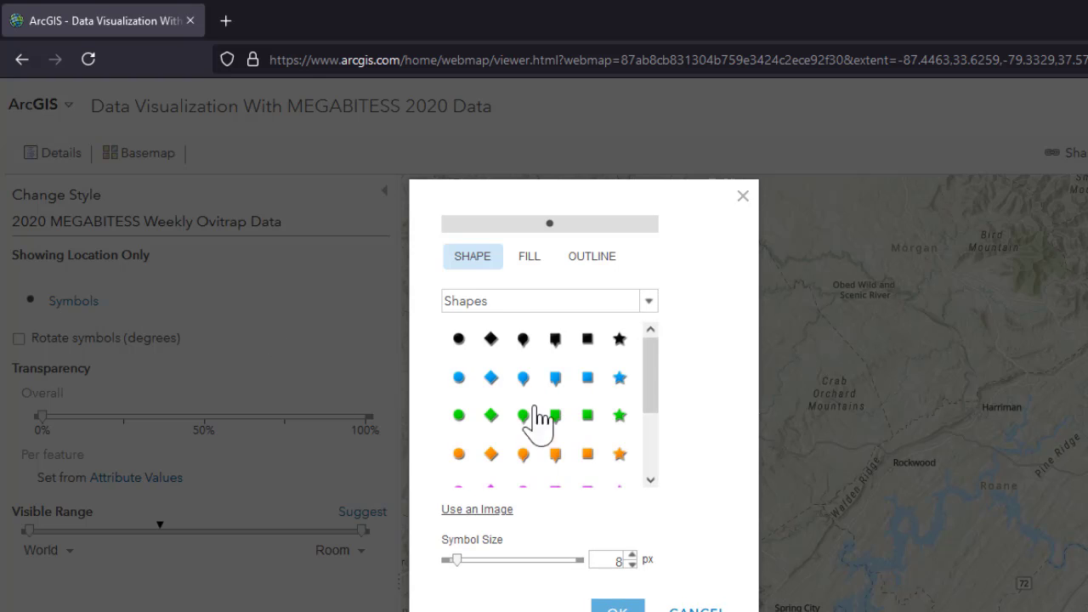
left_click(487, 340)
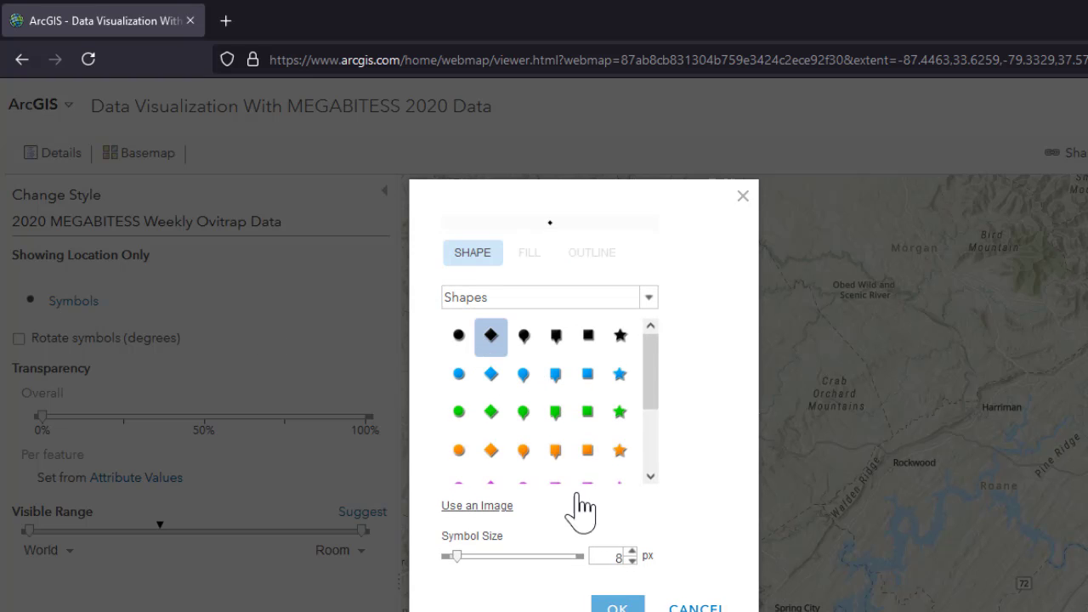
left_click(632, 551)
left_click(632, 553)
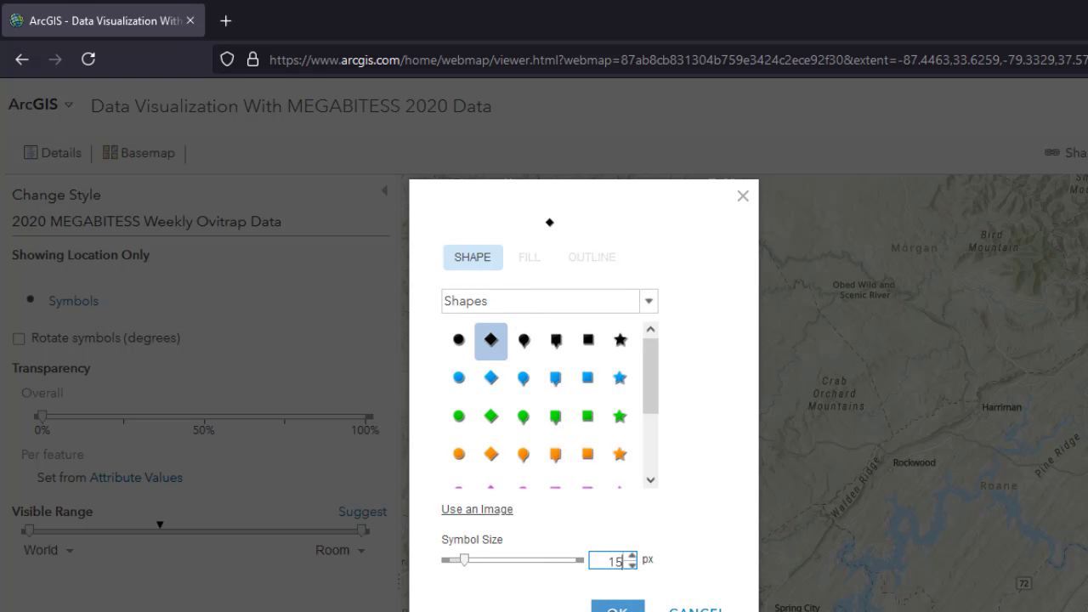
left_click(612, 608)
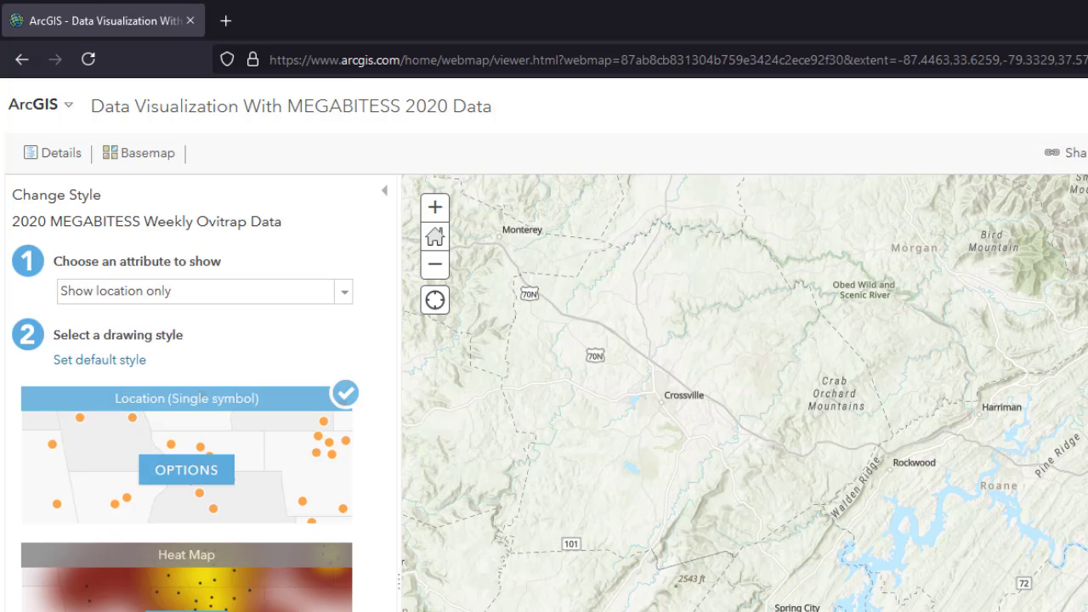
left_click(94, 589)
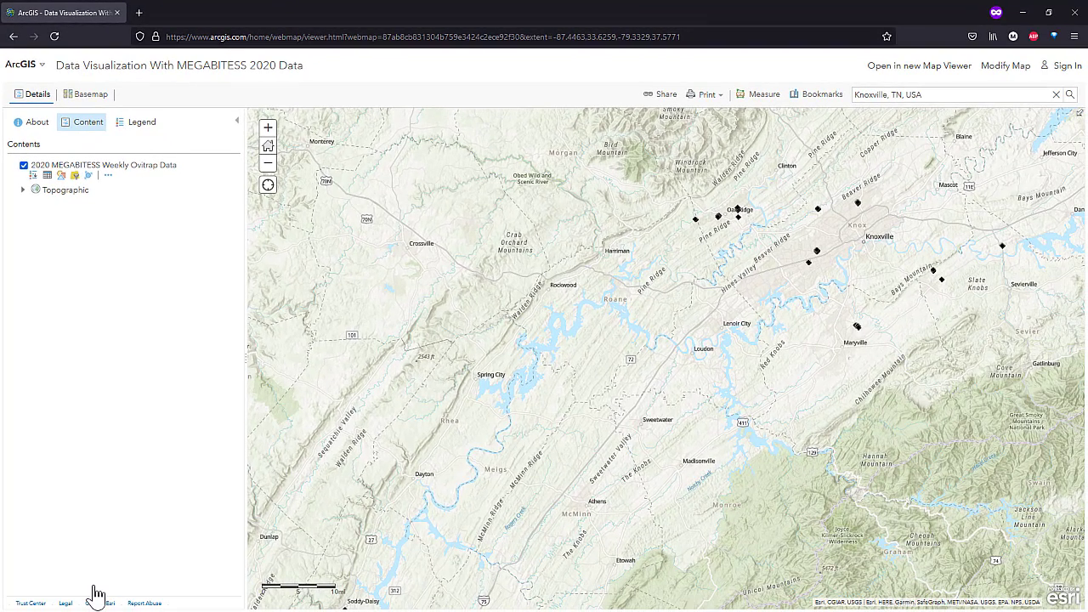
Step: Style the ovitrap layer by School Name with unique symbols, apply it, and show the layer's legend in the contents
left_click(61, 177)
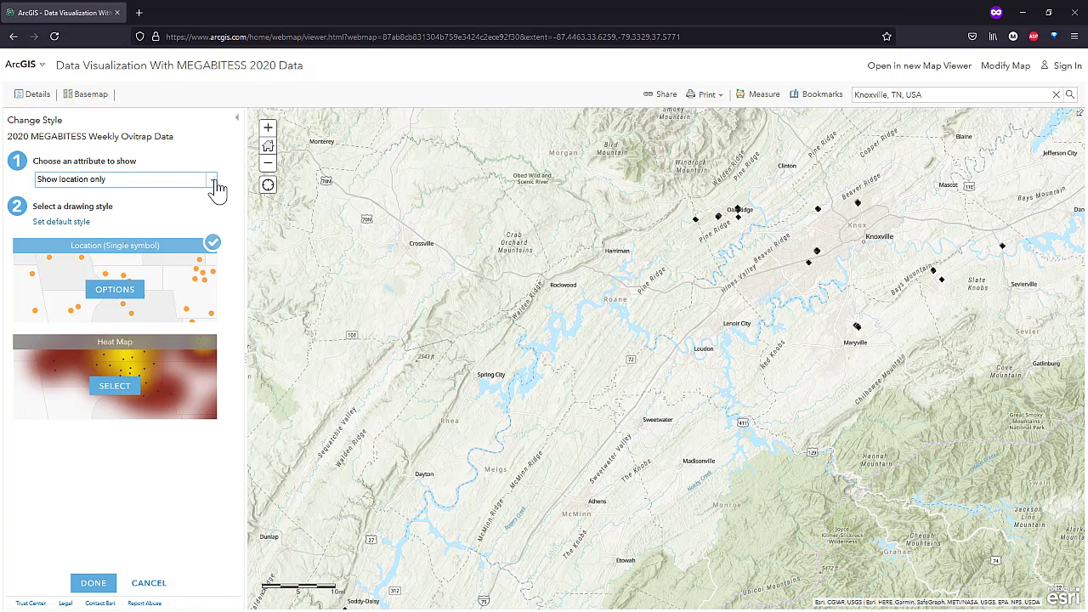
left_click(212, 181)
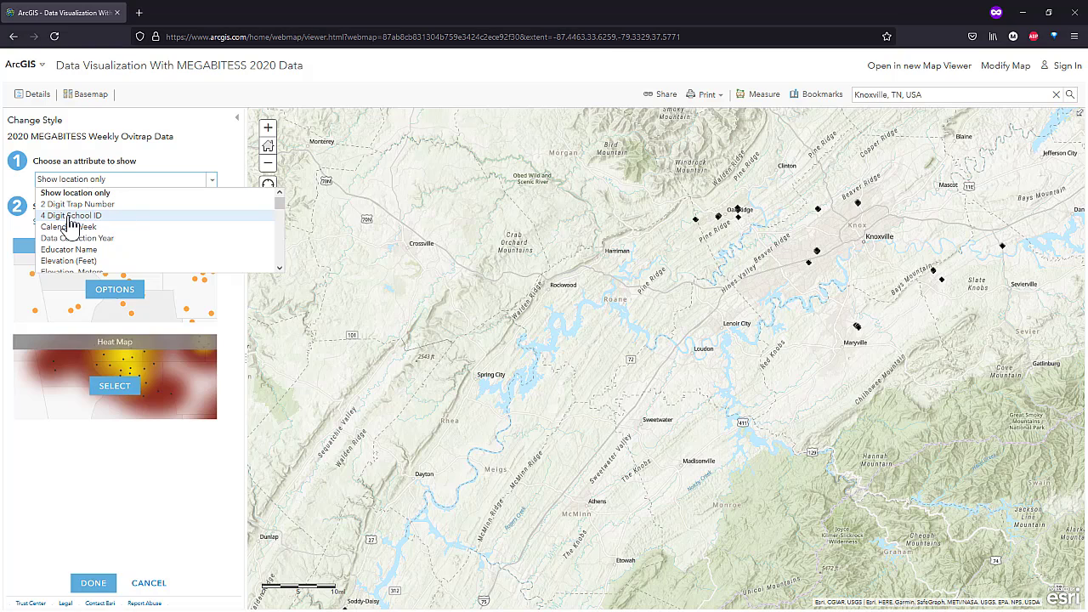
scroll(172, 229, "down", 4)
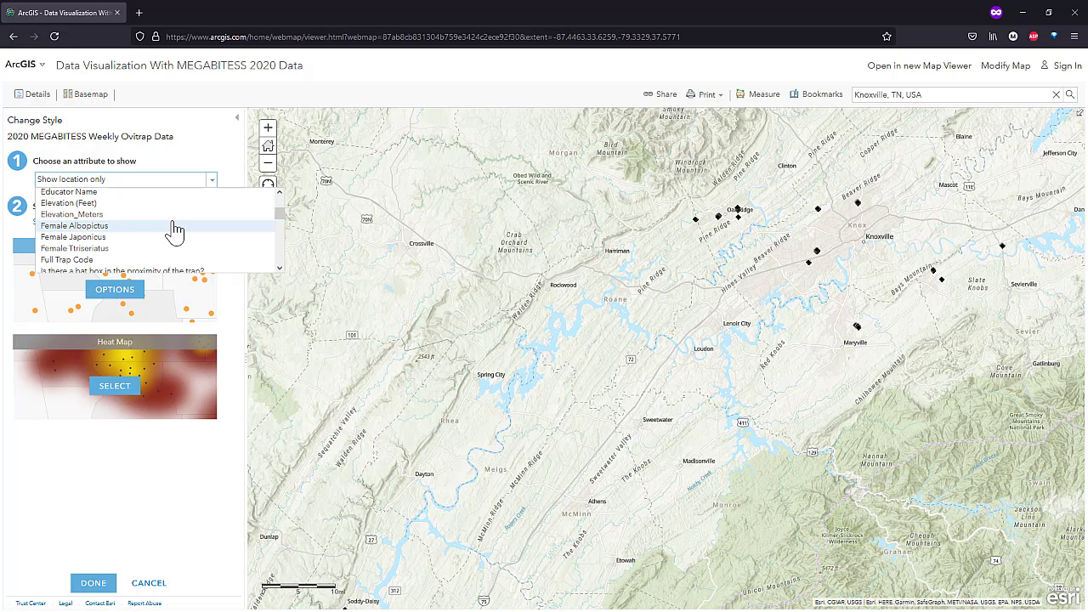
scroll(174, 229, "down", 3)
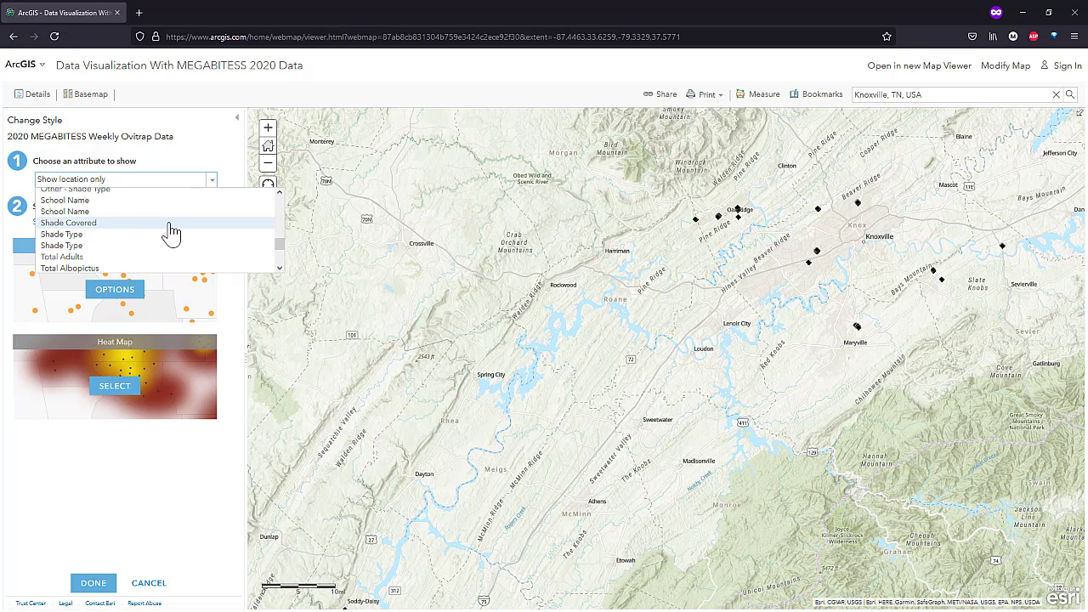
left_click(51, 212)
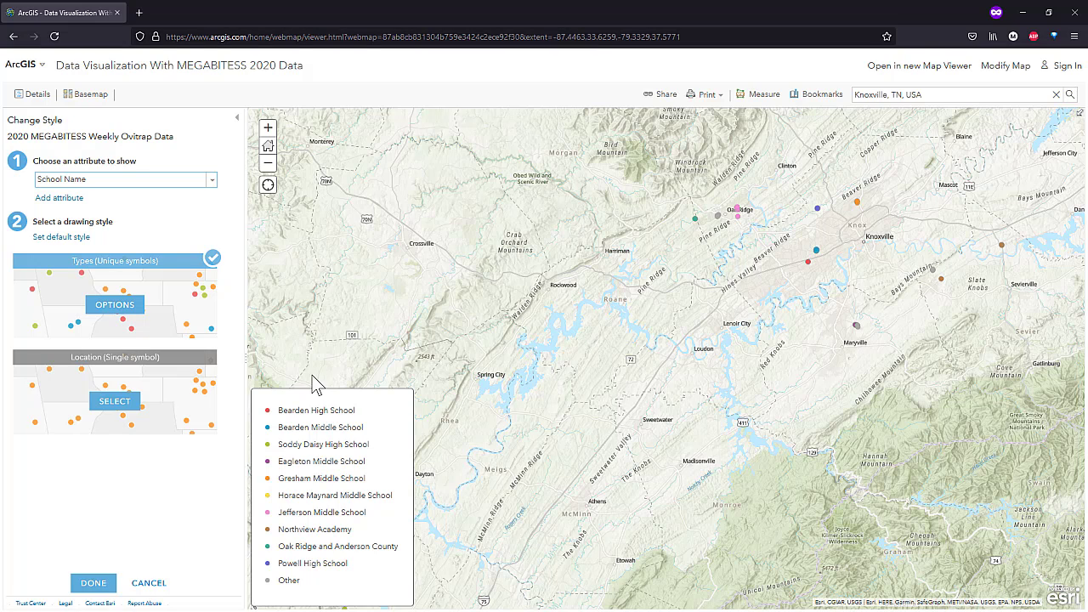
left_click(93, 583)
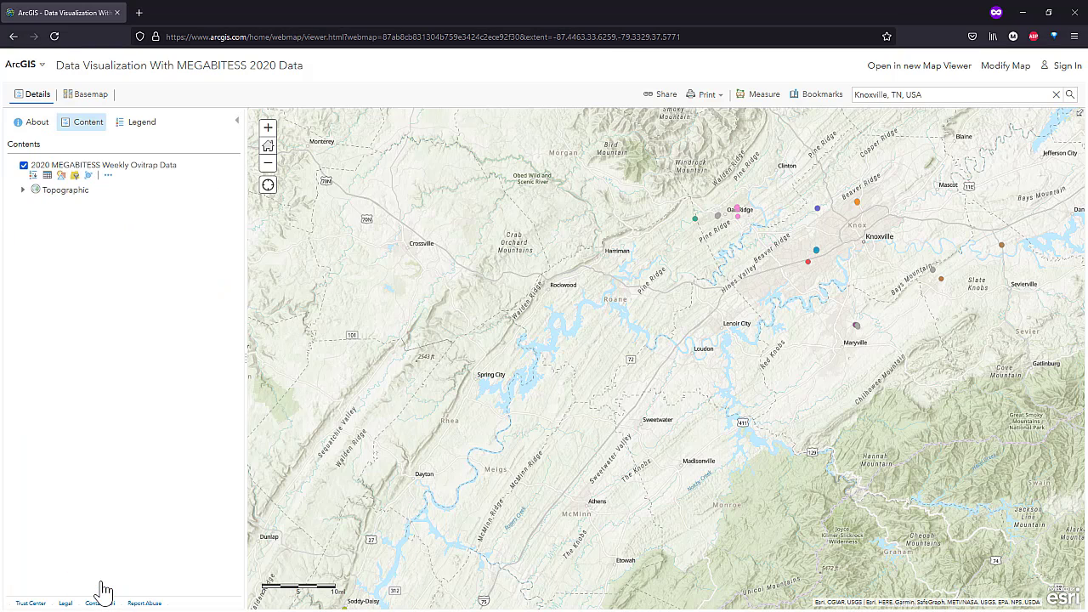
left_click(32, 176)
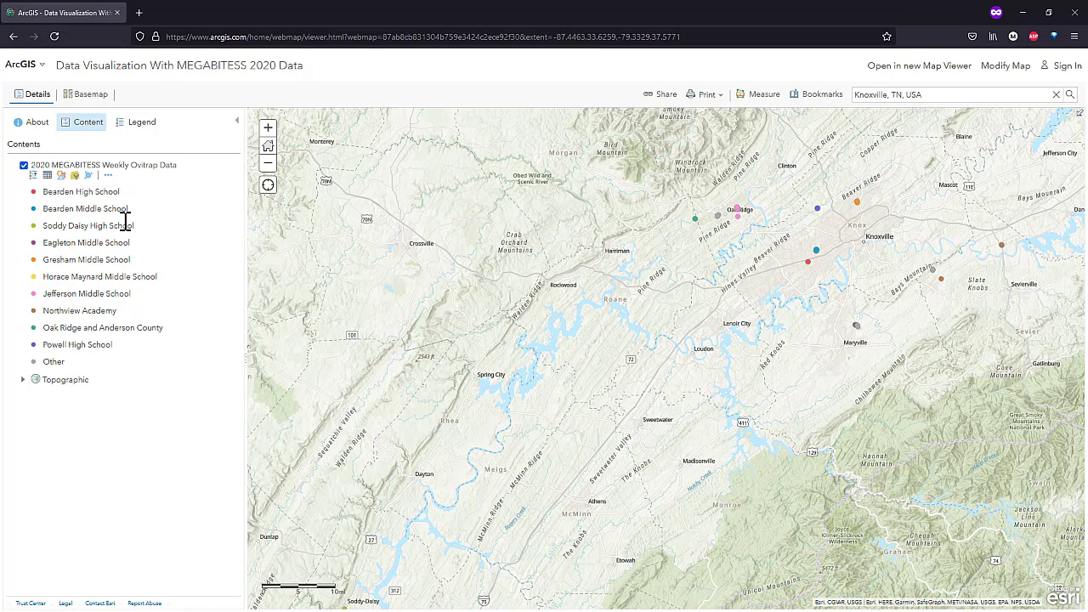
Step: Restyle the ovitrap layer by the Water Adjacency attribute with unique symbols
left_click(62, 179)
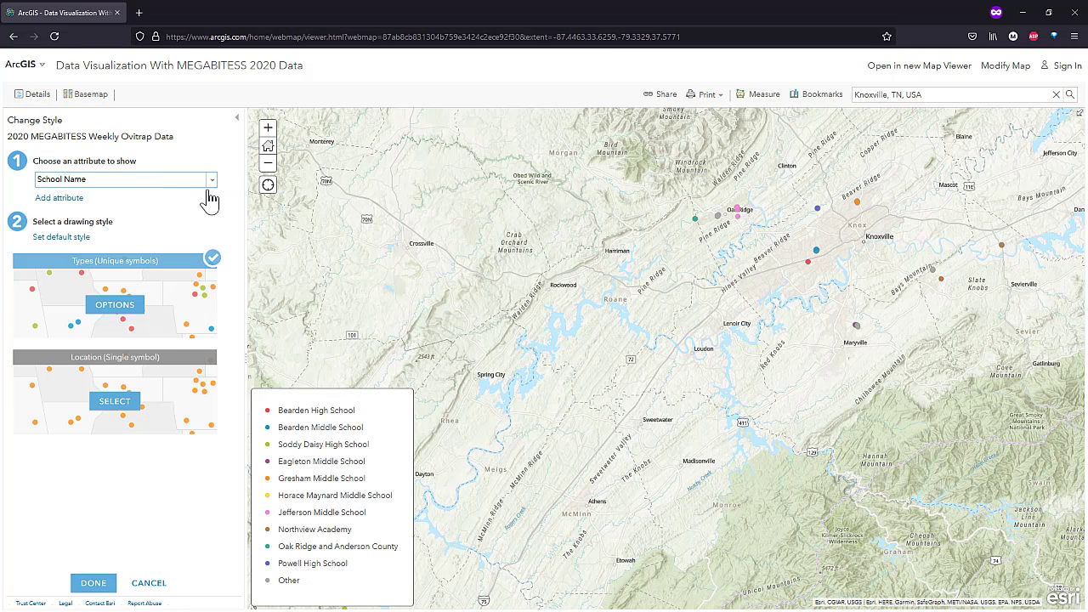
left_click(215, 185)
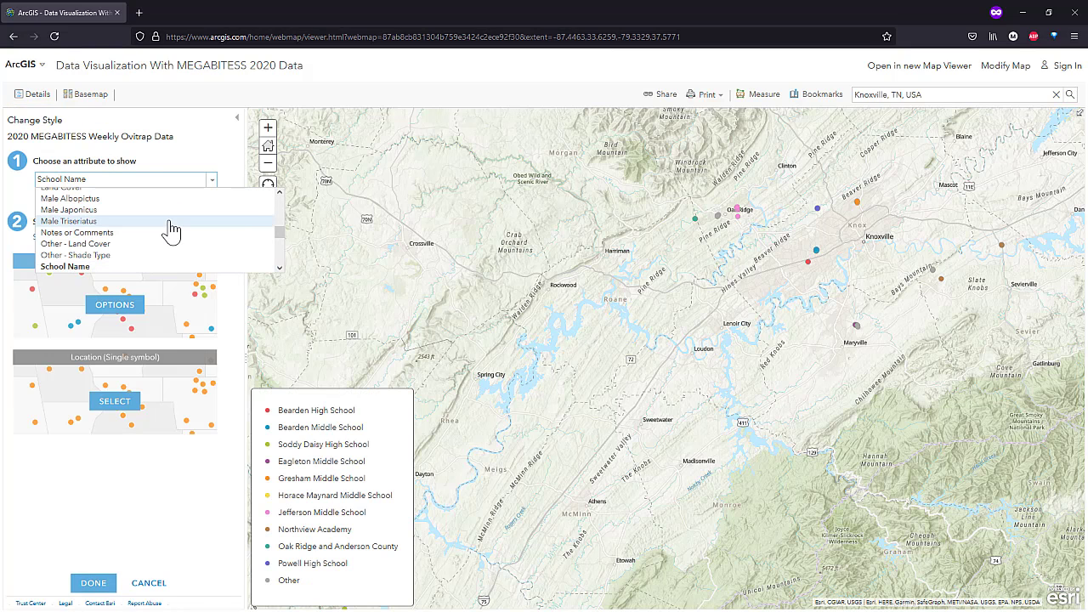
scroll(170, 229, "down", 3)
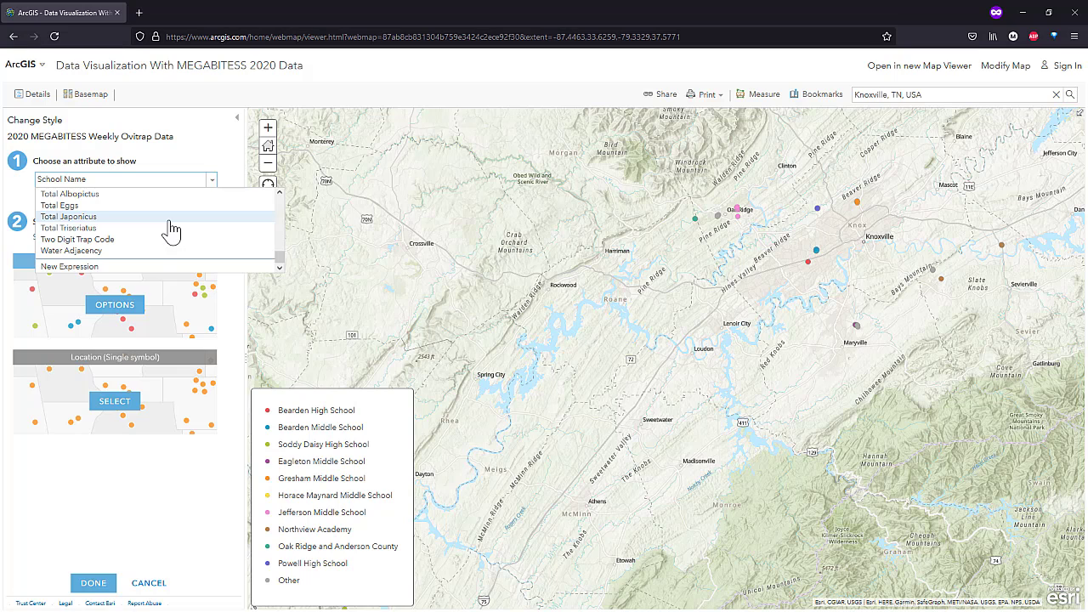
left_click(131, 250)
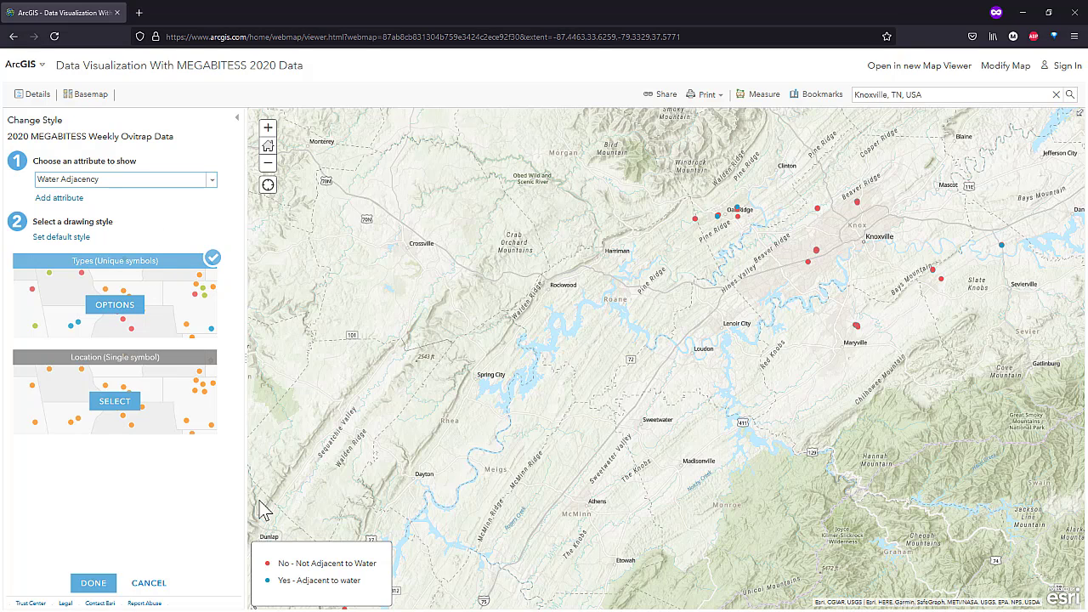
Step: Preview the layer styled by bat box proximity to the trap, and by bird box or bird house proximity
left_click(211, 180)
scroll(170, 245, "up", 10)
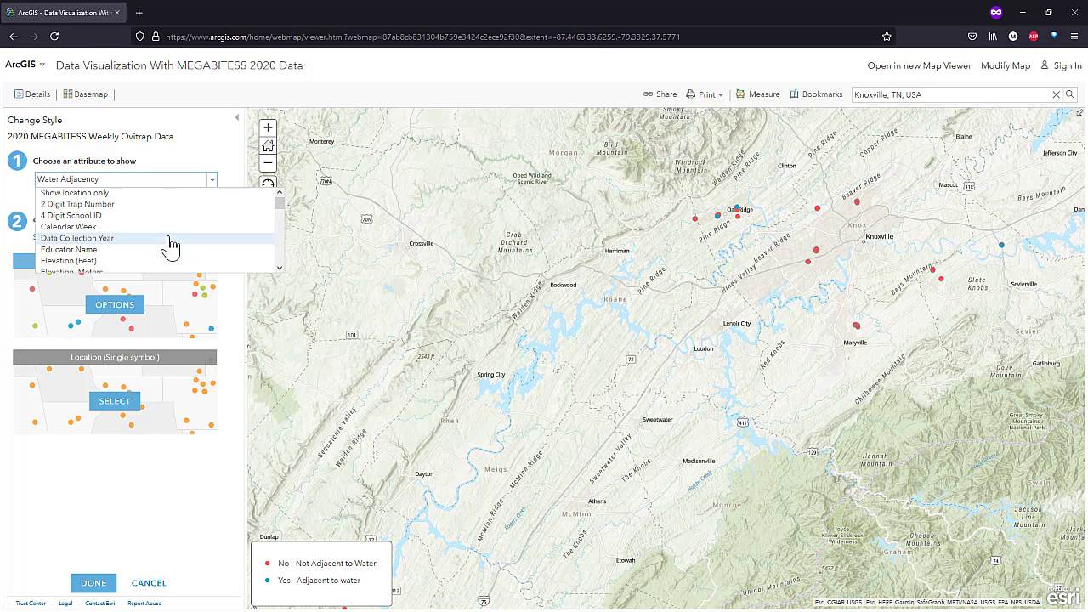
scroll(170, 245, "down", 3)
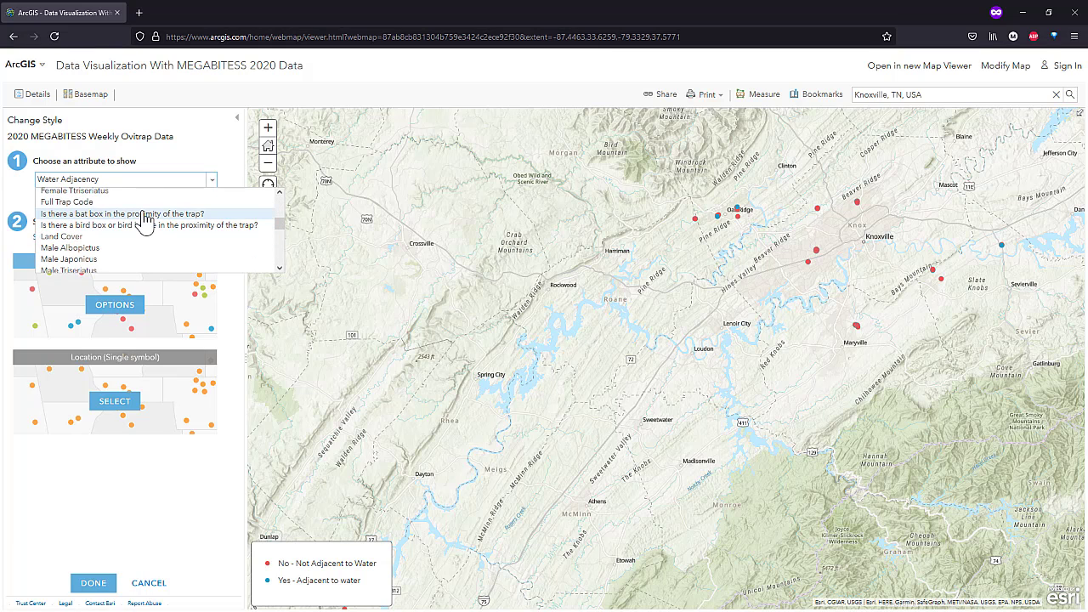
left_click(144, 215)
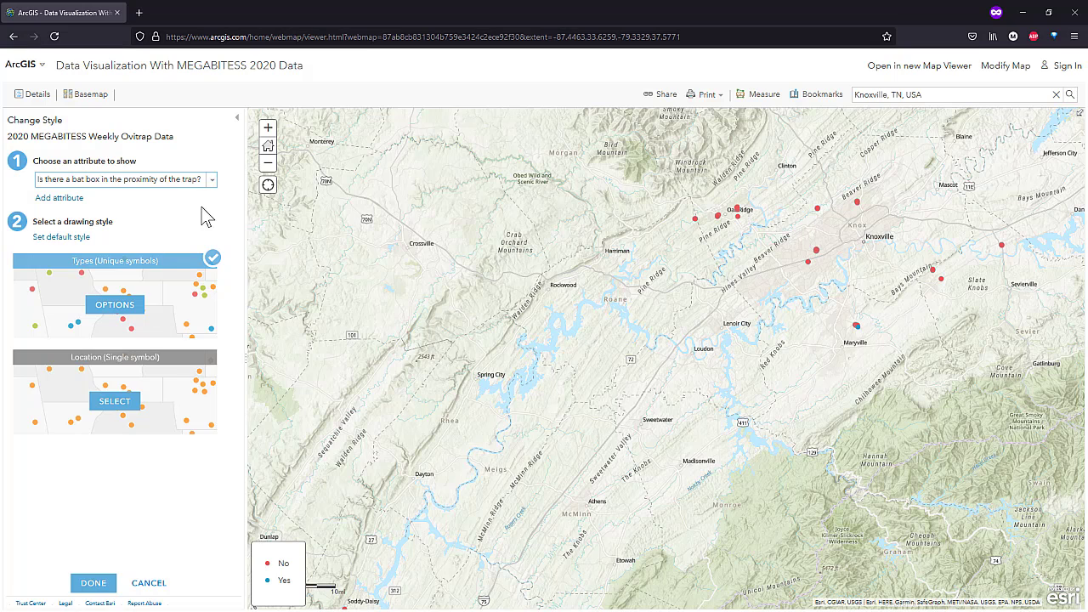
left_click(212, 182)
left_click(146, 225)
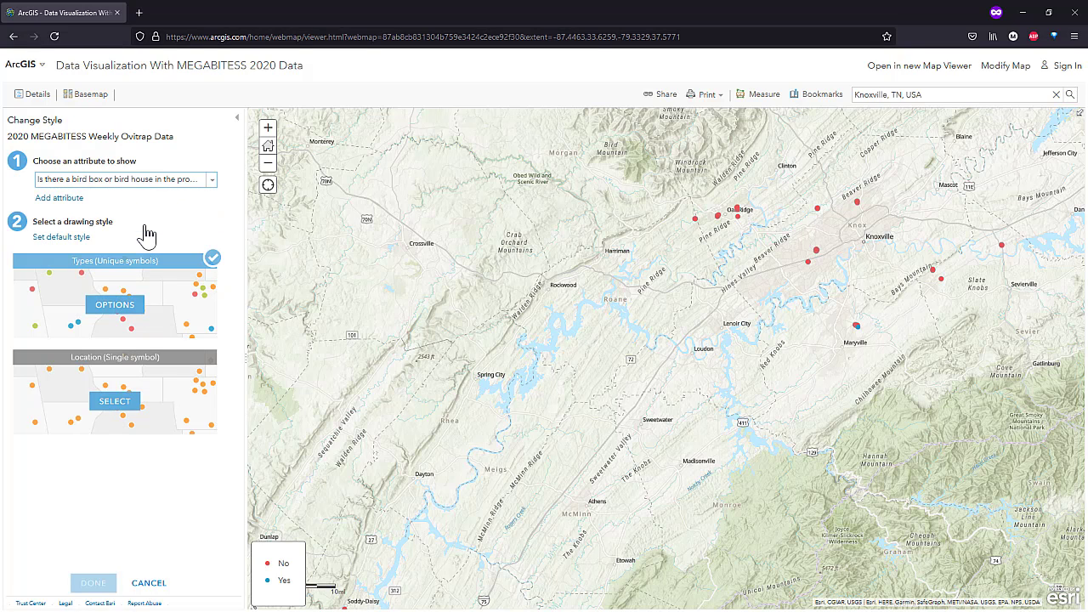
Step: Style the ovitrap layer by Land Cover with unique symbols and apply the style
left_click(210, 180)
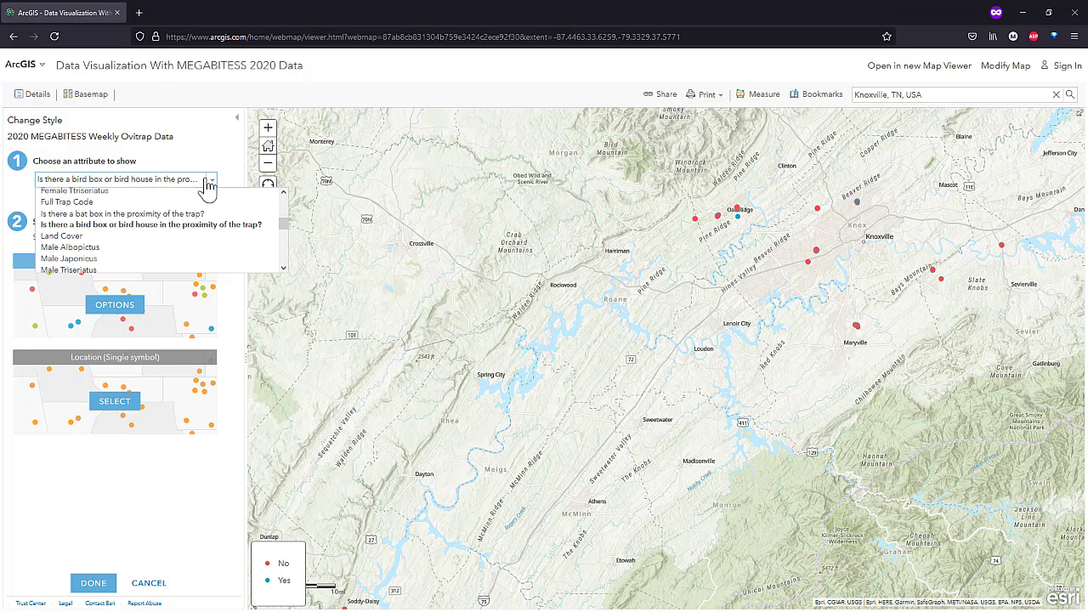
left_click(82, 238)
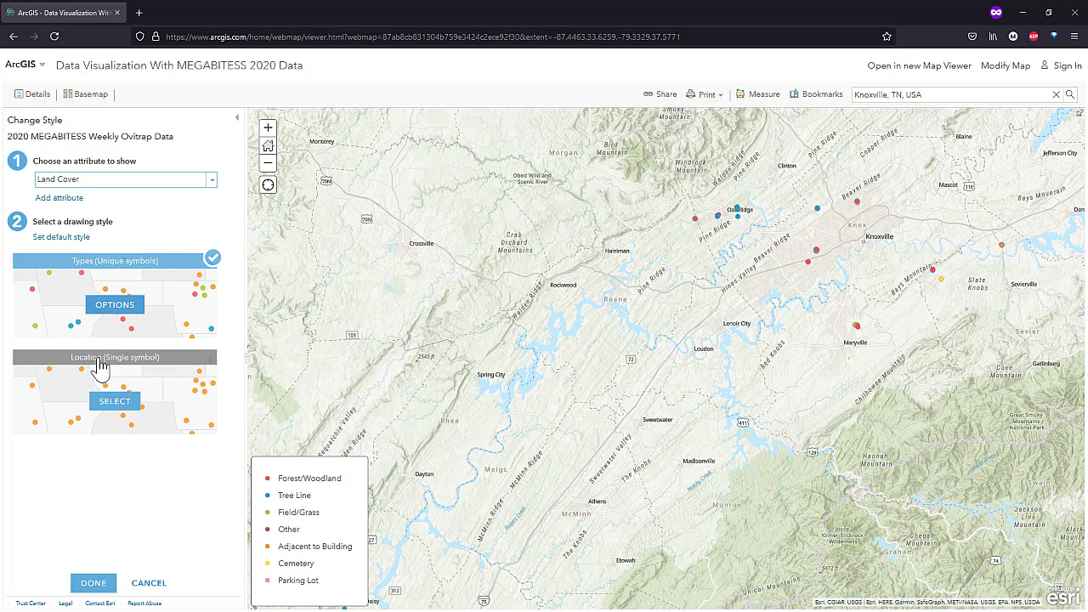
left_click(91, 585)
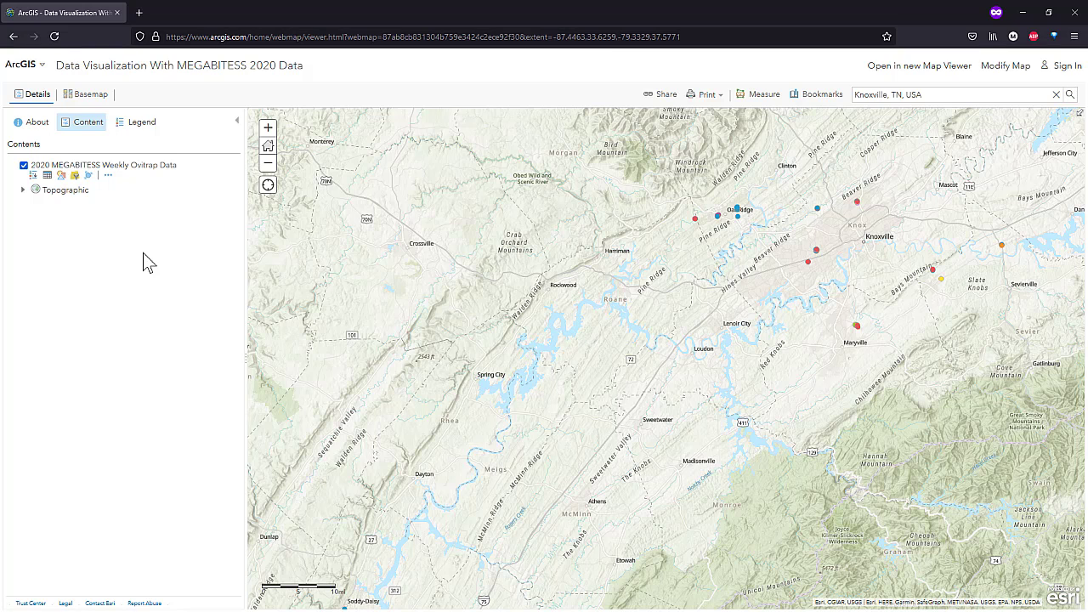
Step: Style the ovitrap layer by Elevation (Feet) using Counts and Amounts (Size), and compare trap symbols around Knoxville and Soddy-Daisy
left_click(62, 178)
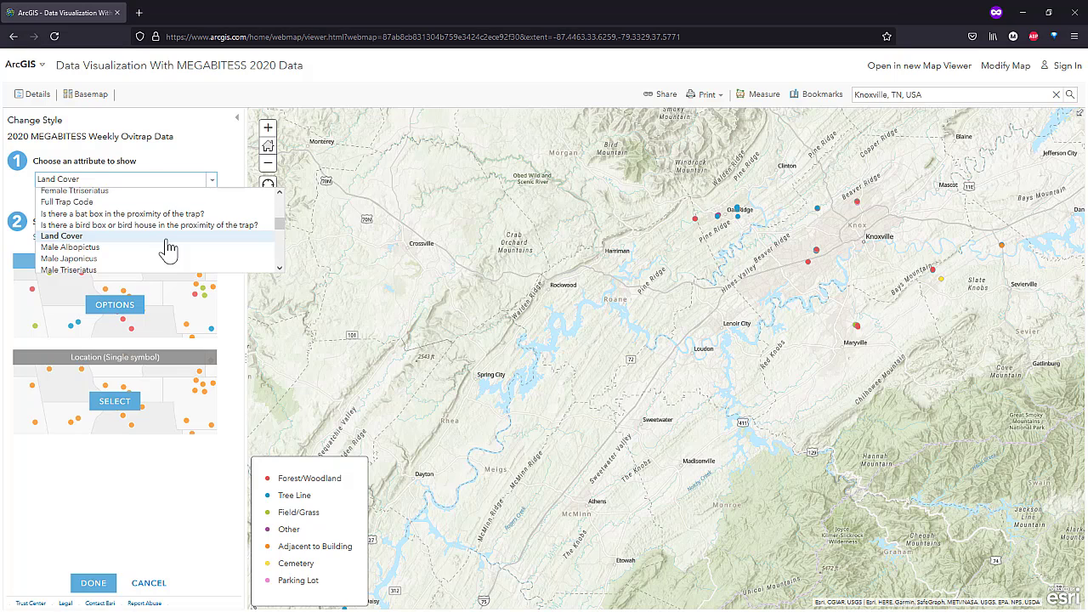
scroll(169, 248, "up", 5)
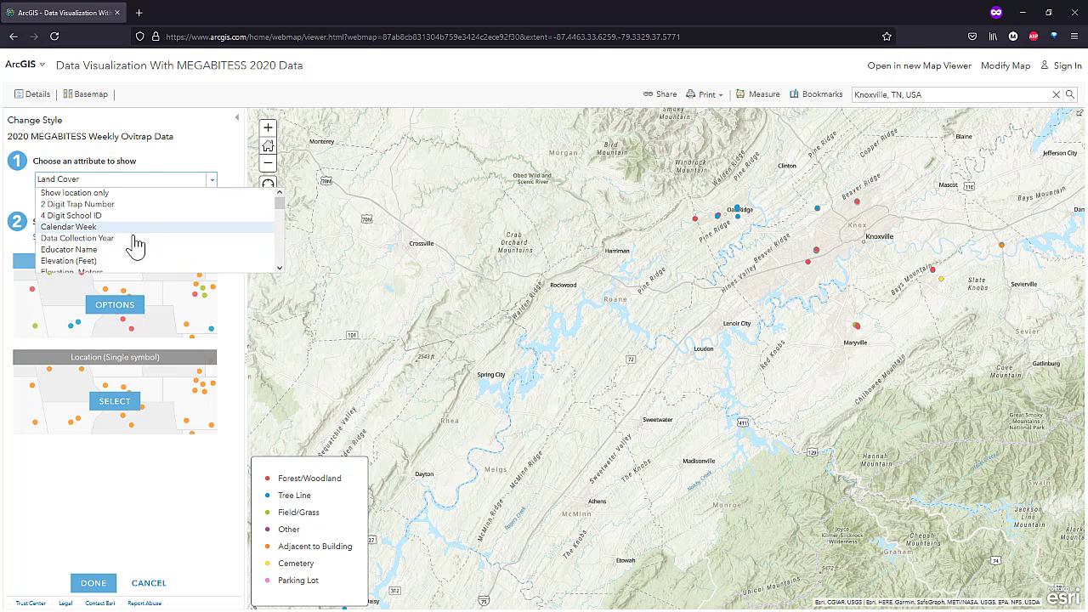
left_click(72, 261)
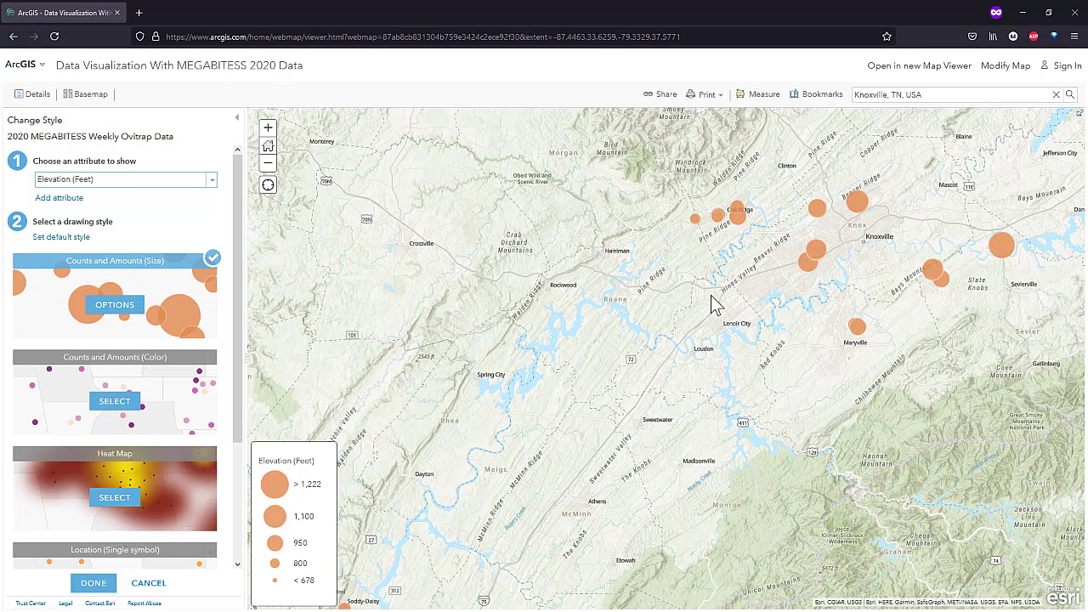
left_click_drag(658, 437, 737, 300)
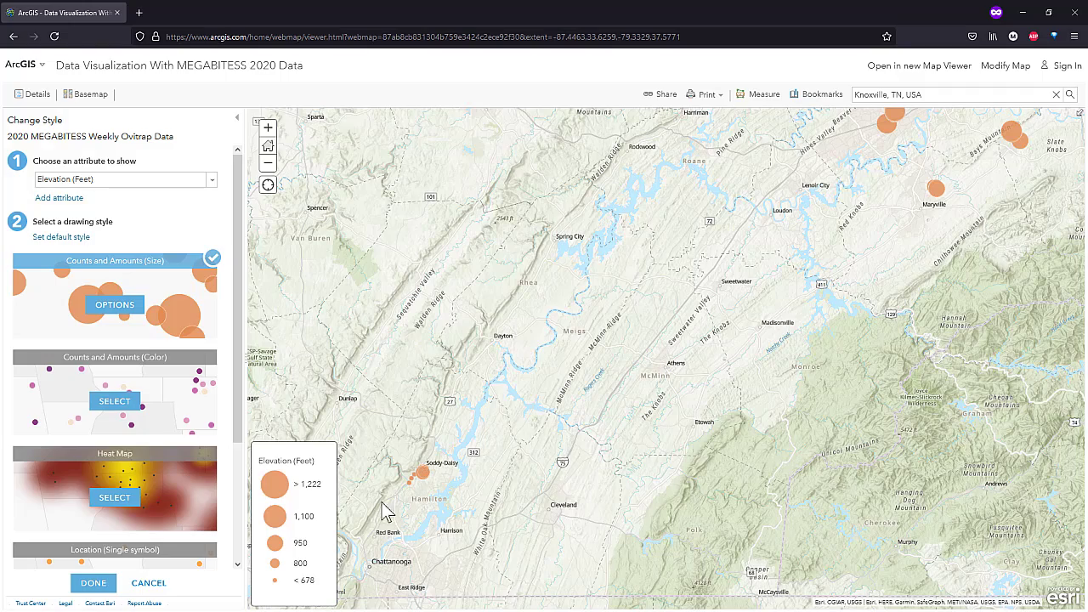
left_click_drag(888, 237, 668, 454)
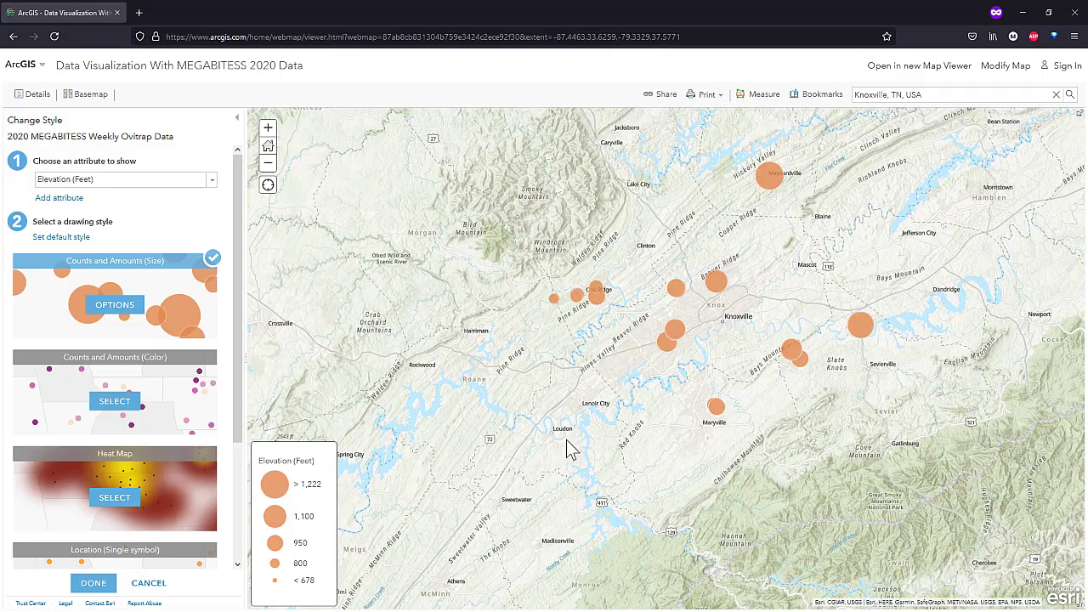
left_click_drag(654, 396, 976, 169)
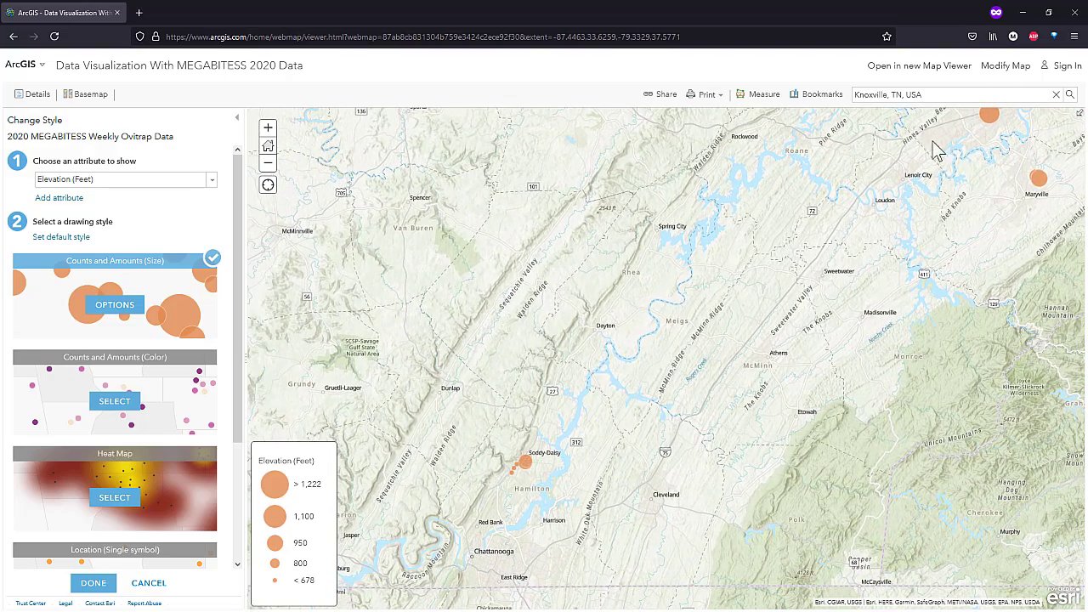
left_click_drag(716, 370, 901, 211)
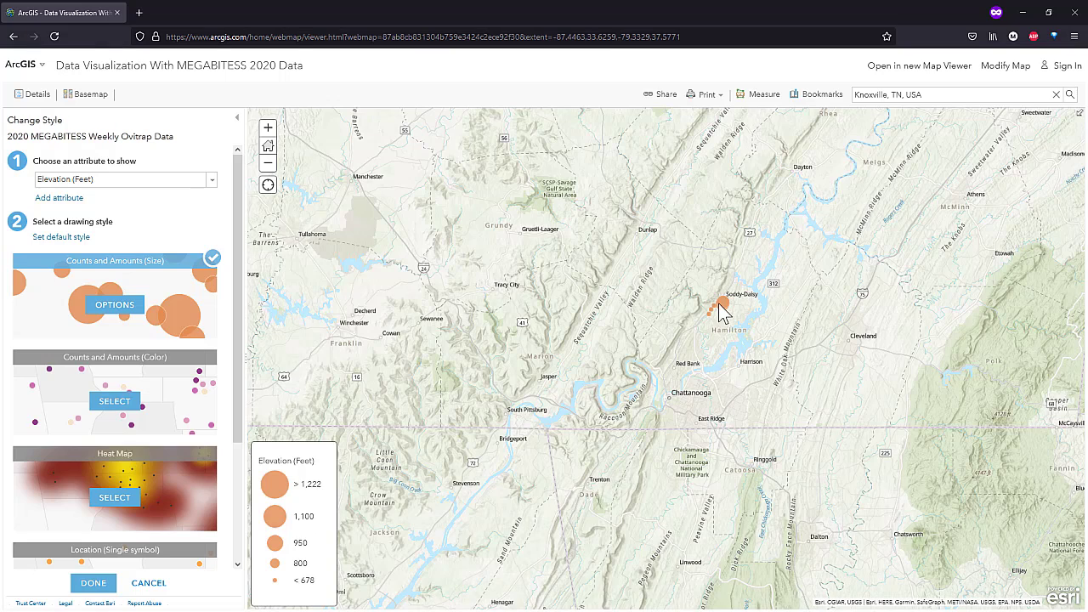
Step: Review the shape, fill and outline settings of the Elevation (Feet) symbols in the Counts and Amounts (Size) options
left_click_drag(885, 218, 653, 448)
left_click_drag(903, 248, 828, 265)
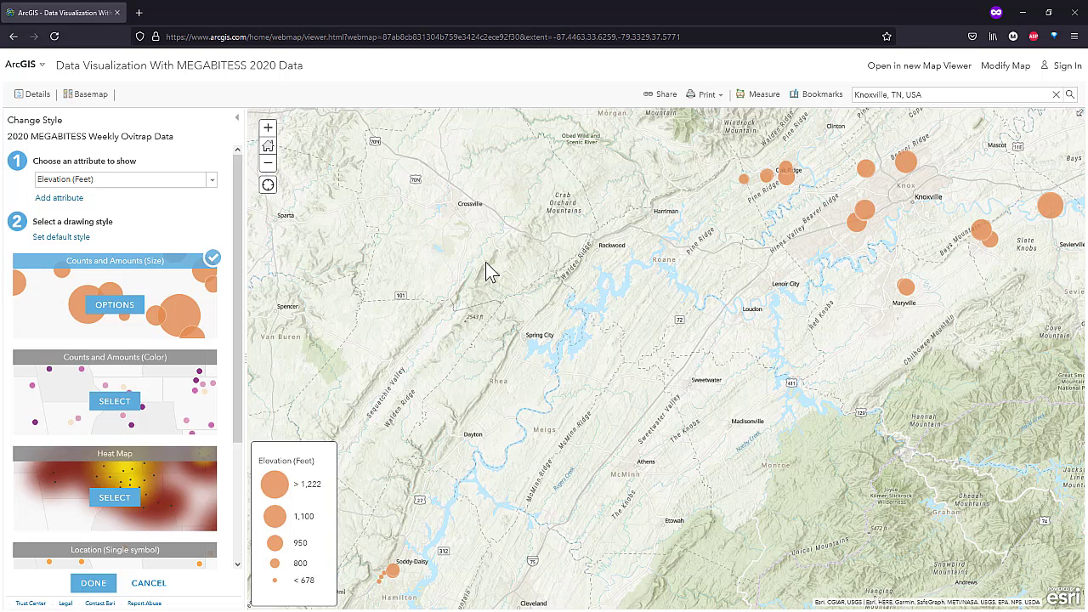
left_click(113, 308)
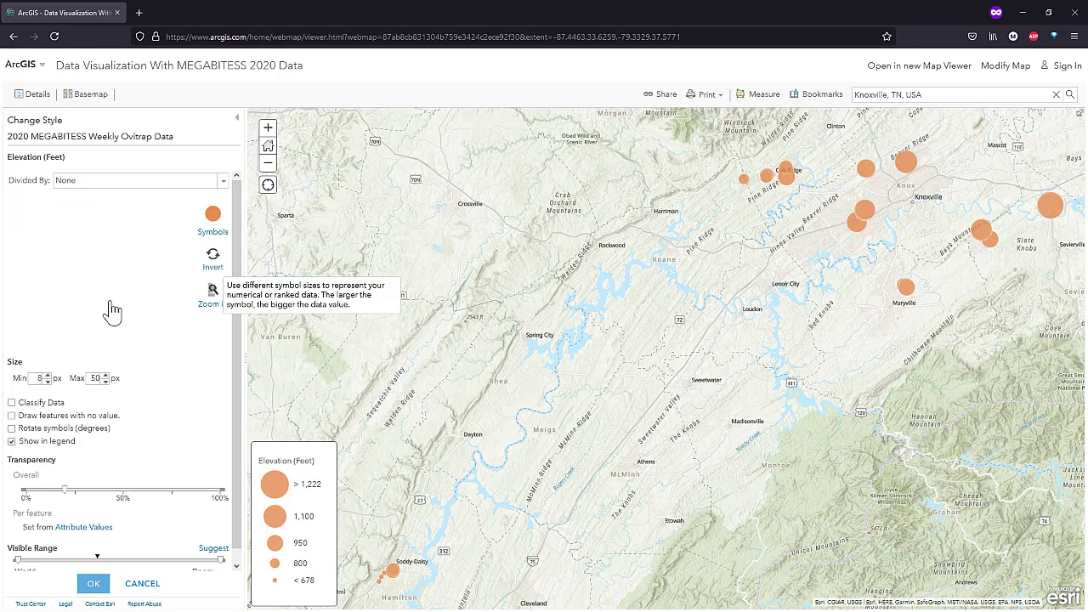
left_click(212, 235)
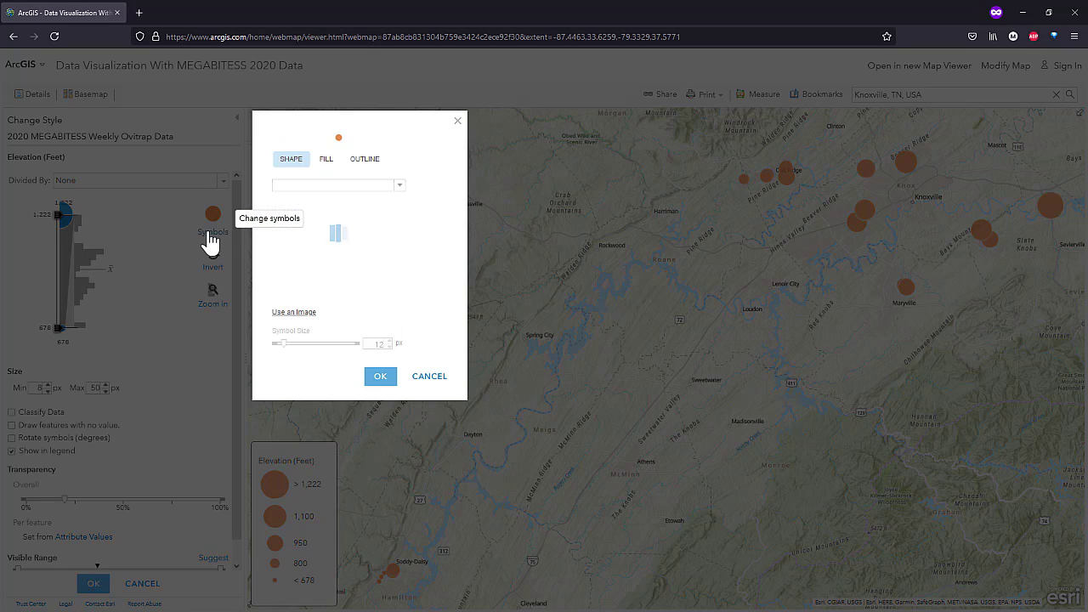
left_click(326, 165)
left_click(367, 163)
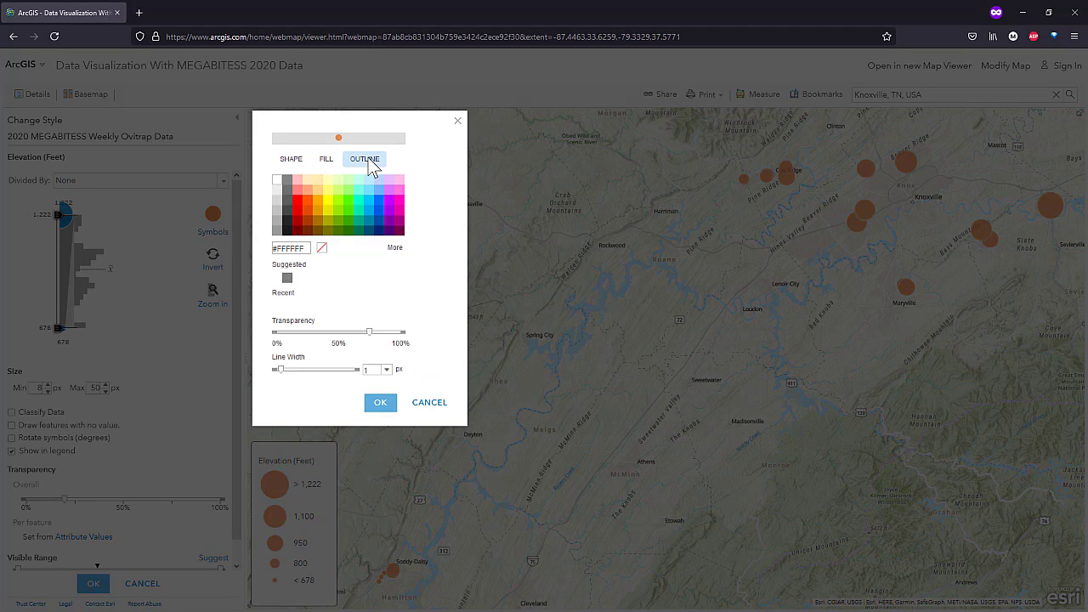
left_click(378, 401)
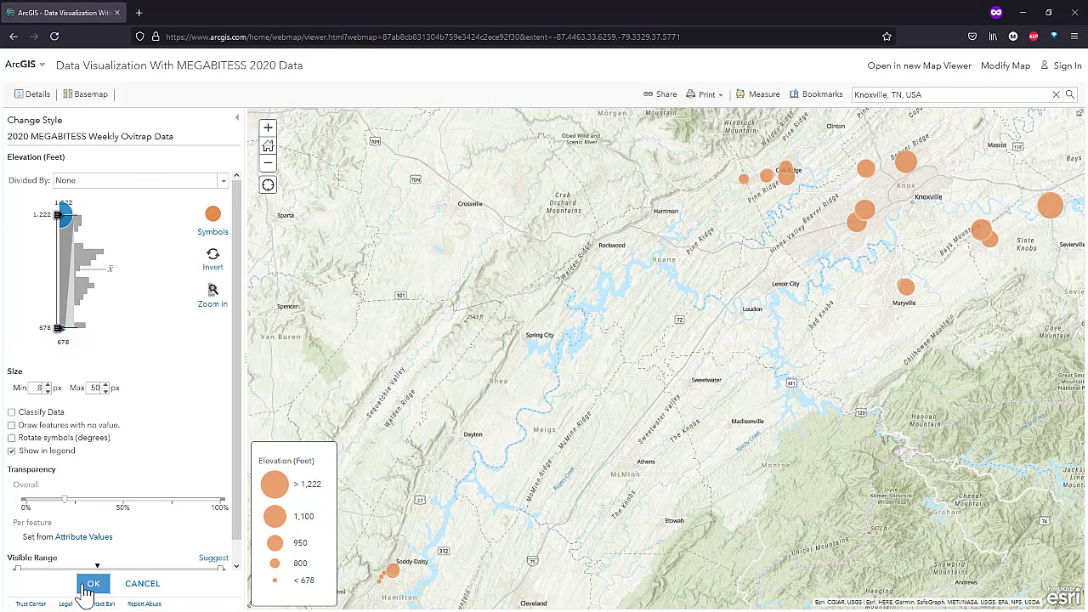
left_click(90, 584)
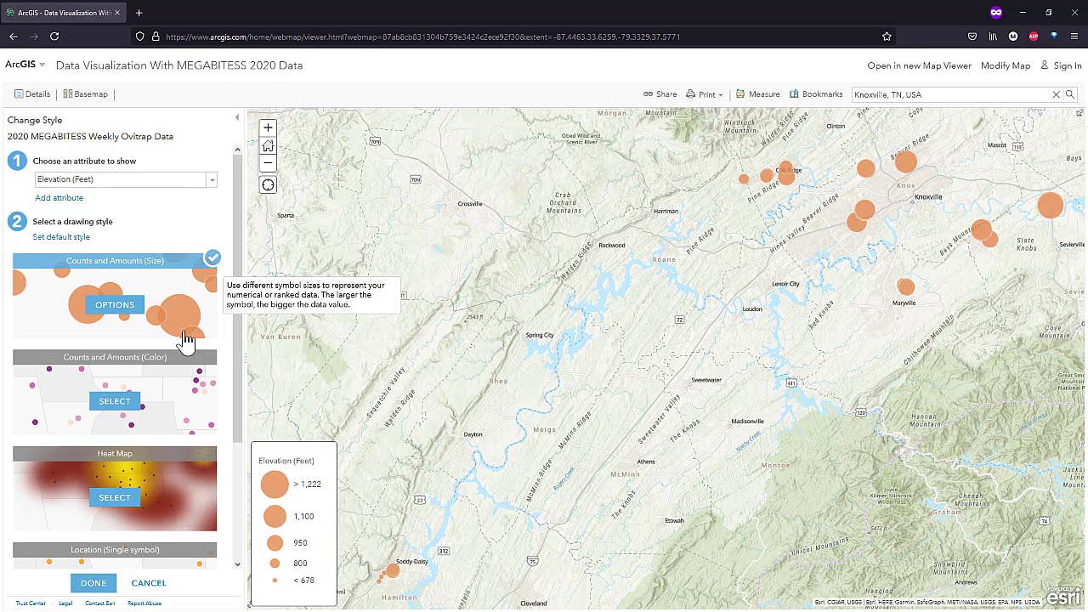
Step: Style Elevation (Feet) with Counts and Amounts (Color), and switch the basemap to Light Gray Canvas
left_click(116, 402)
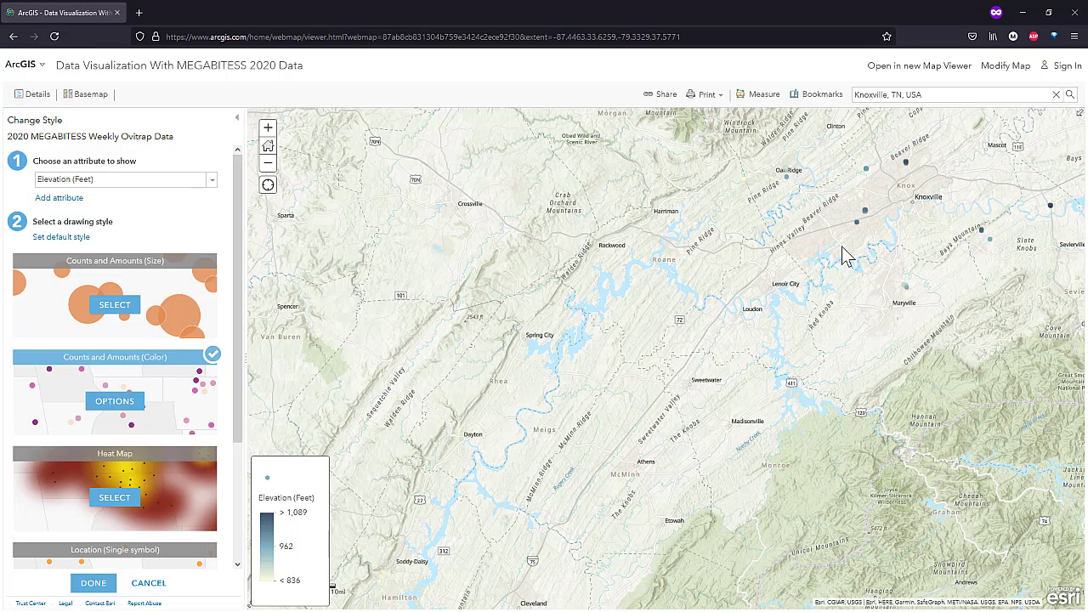
left_click_drag(552, 513, 629, 381)
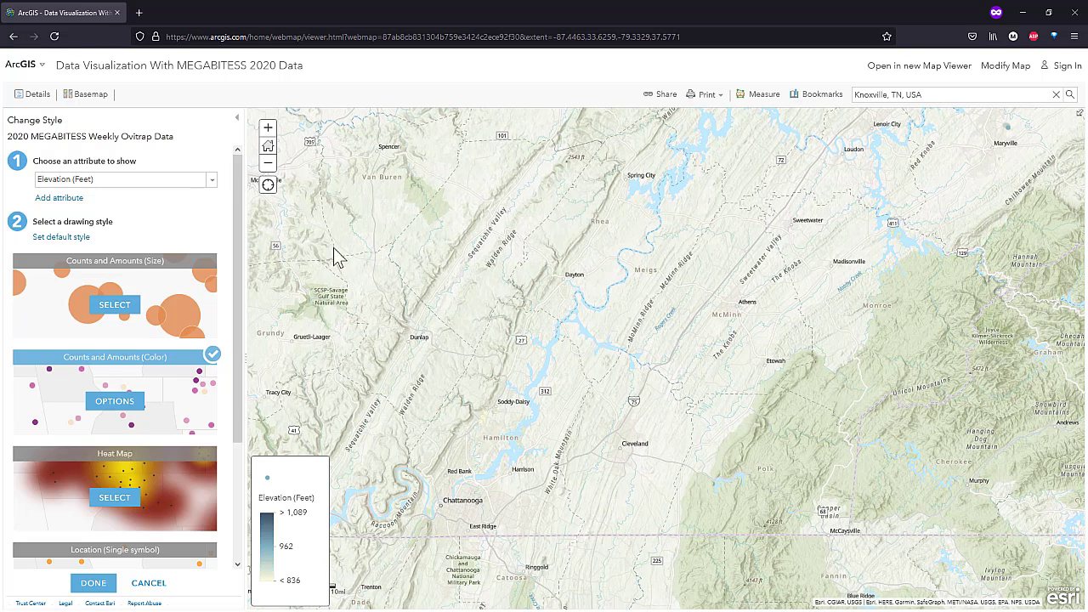
left_click(91, 95)
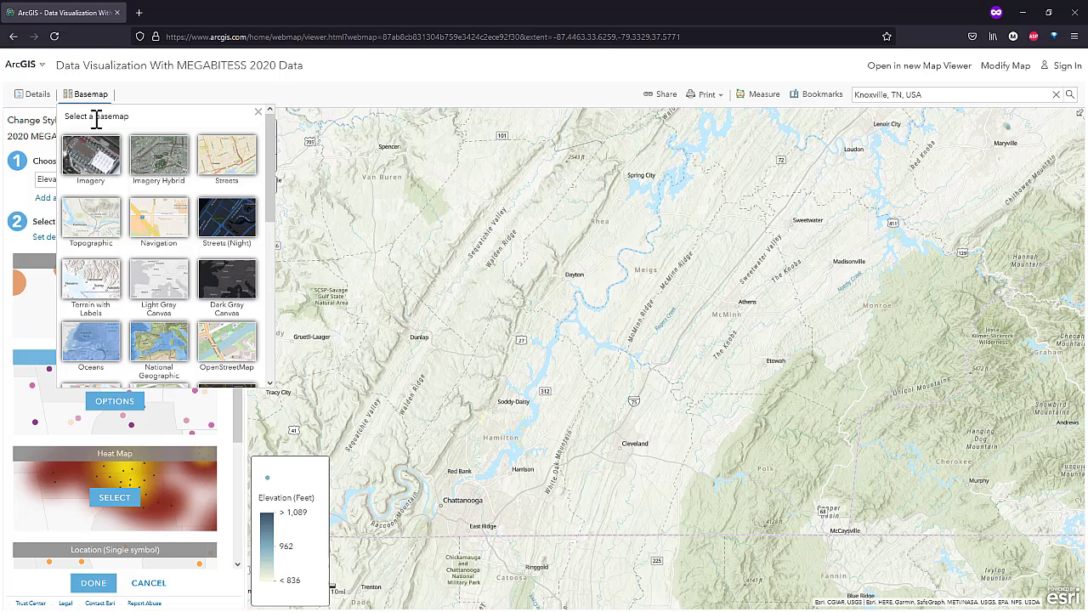
left_click(155, 287)
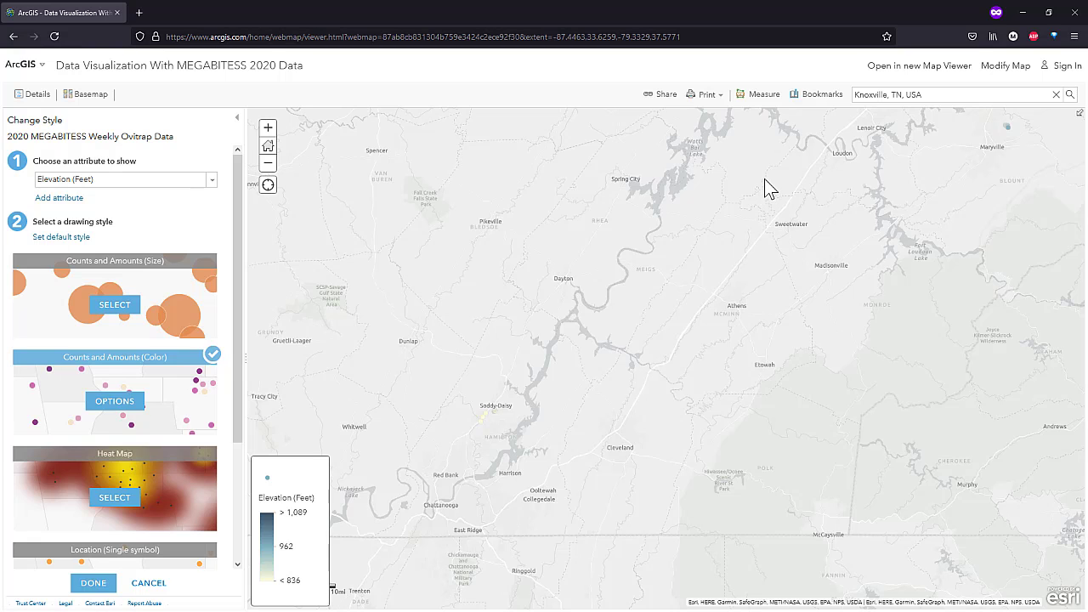
left_click_drag(768, 185, 560, 454)
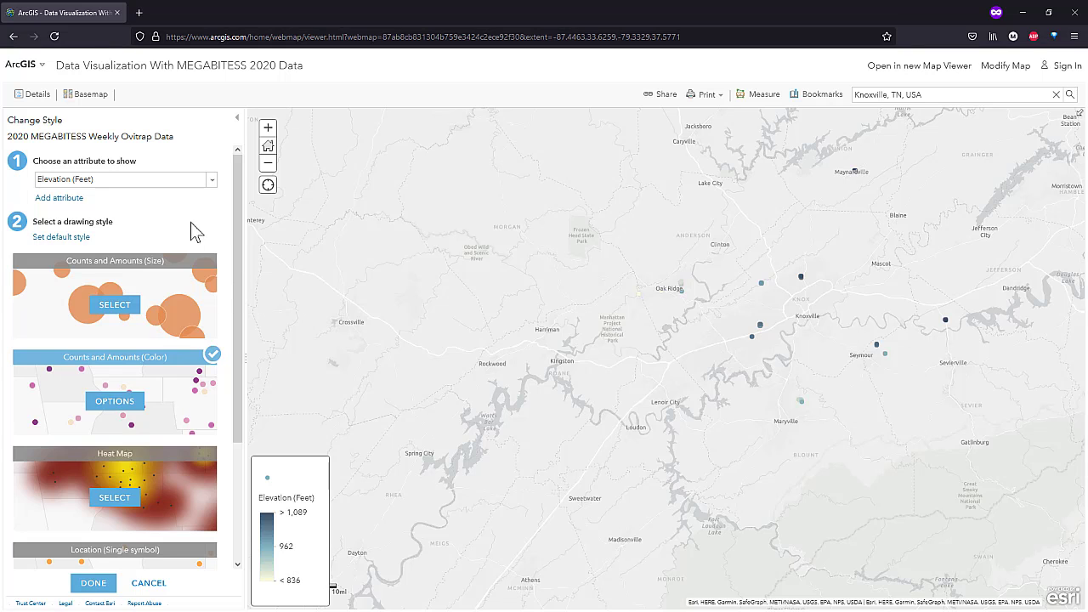
Step: Style the ovitrap layer by Total Eggs, previewing Counts and Amounts (Color) before settling on Counts and Amounts (Size)
left_click(210, 182)
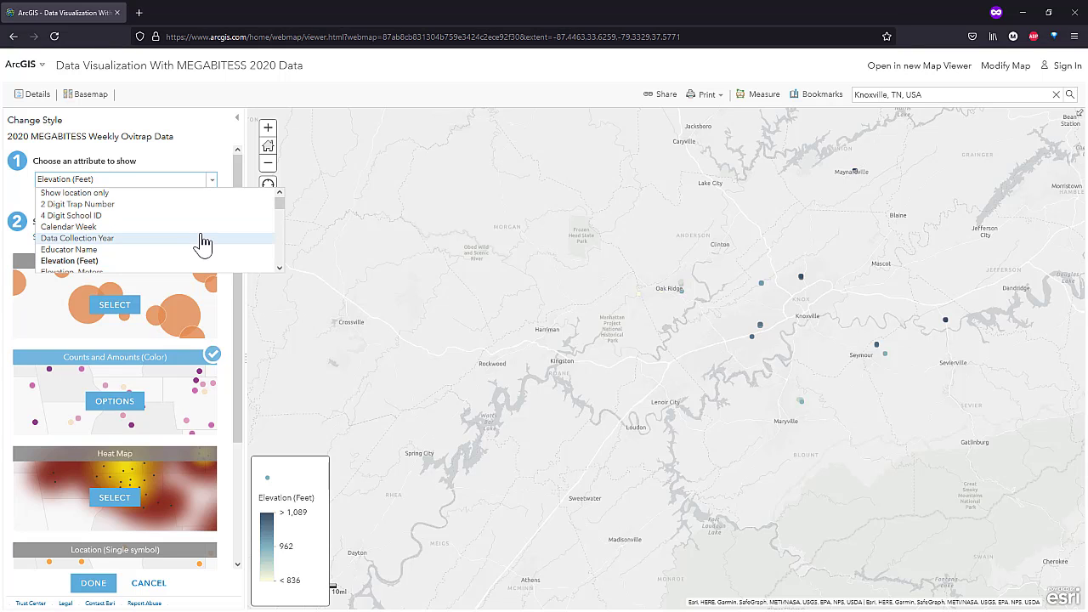
scroll(202, 244, "down", 2)
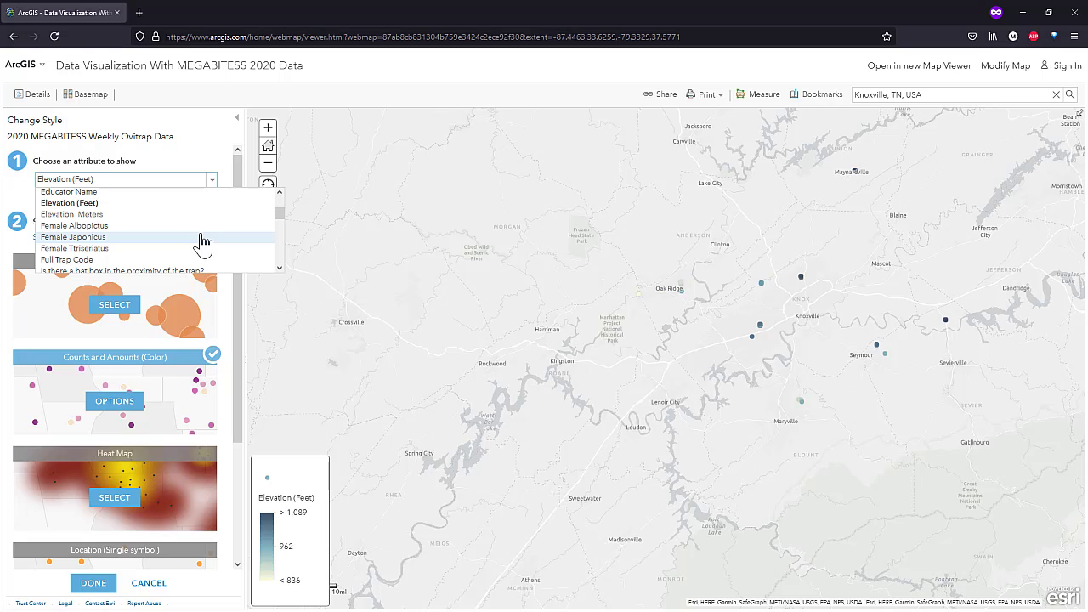
scroll(203, 244, "down", 8)
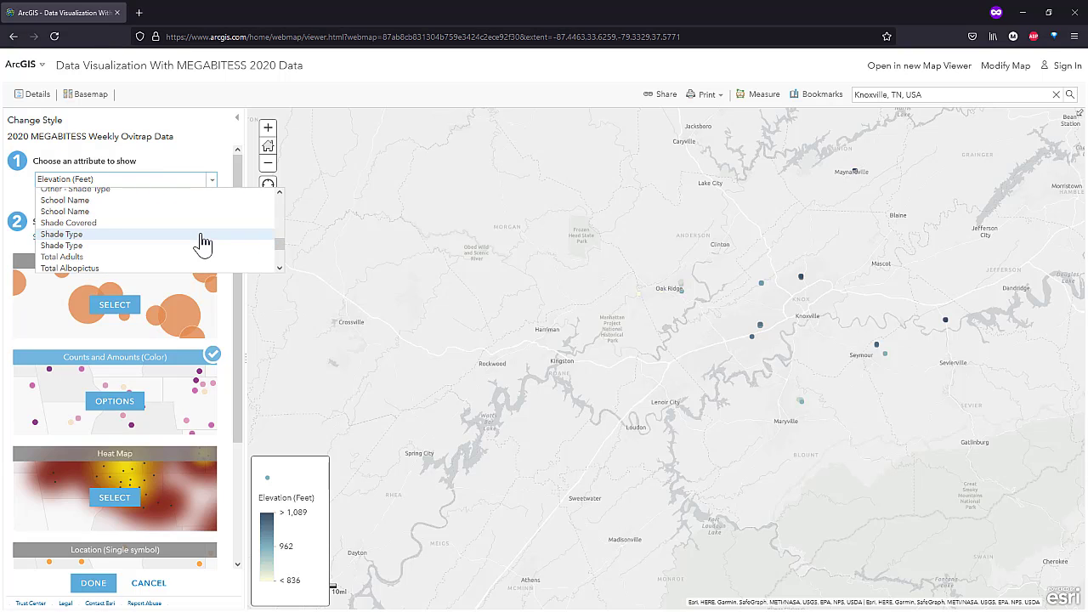
left_click(82, 222)
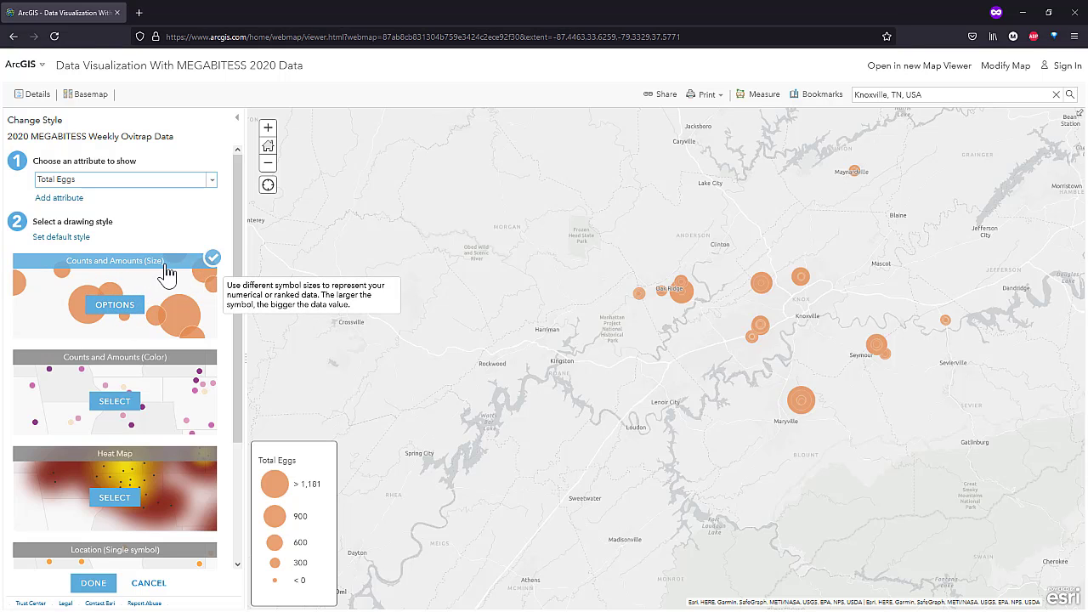
left_click(121, 406)
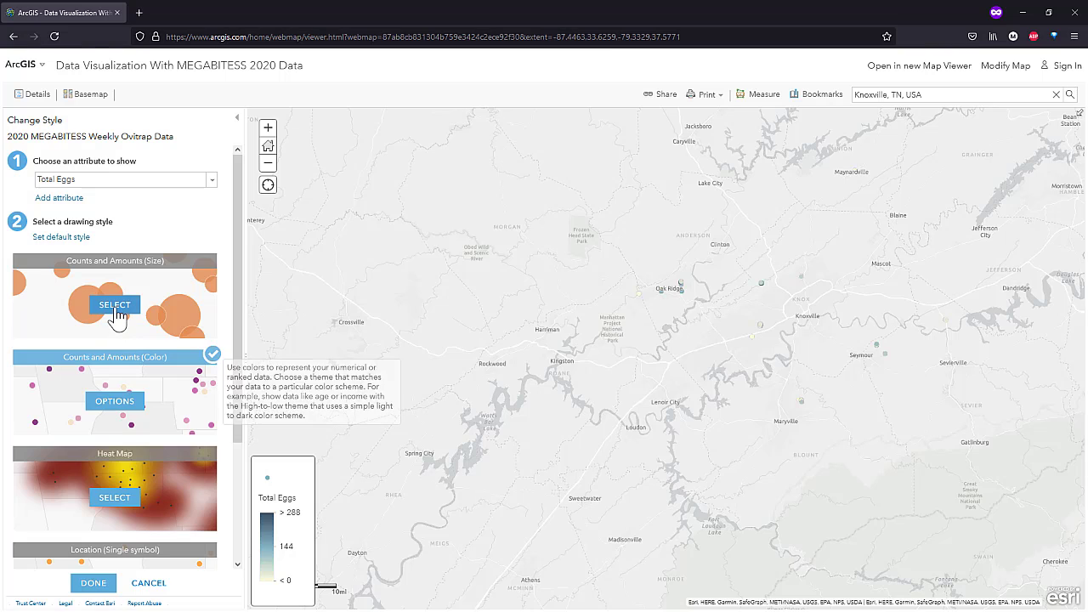
left_click(115, 305)
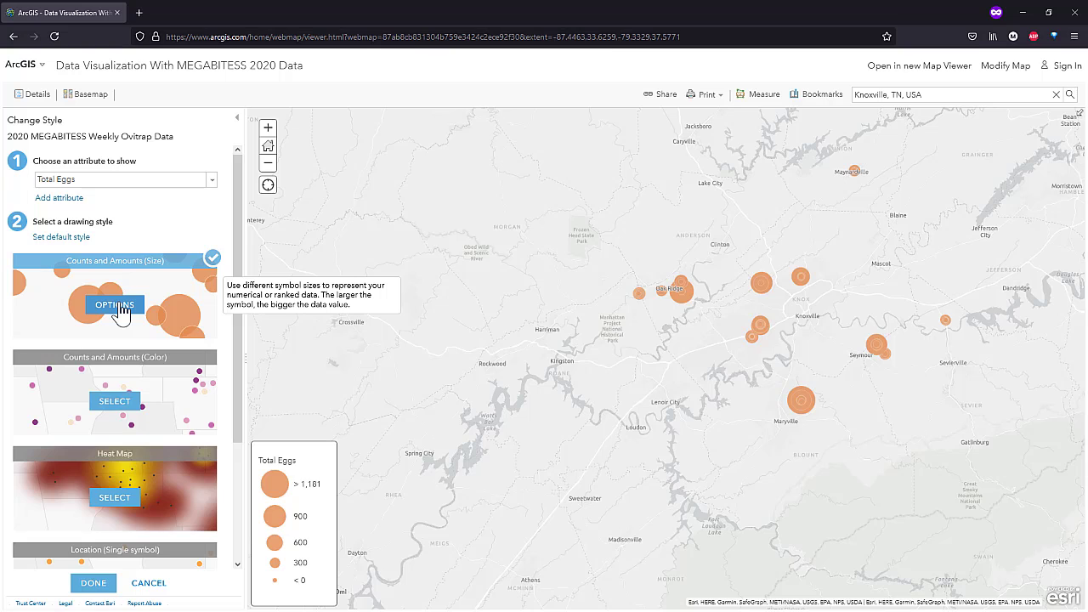
Step: Add Elevation (Feet) as the second attribute alongside Total Eggs in the layer style
left_click(60, 199)
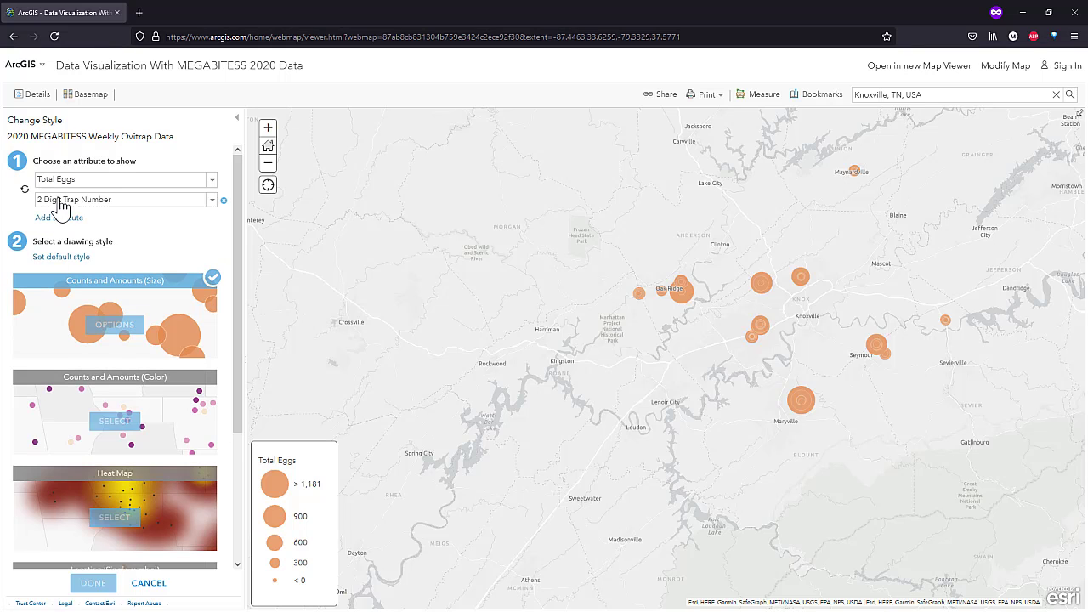
left_click(212, 202)
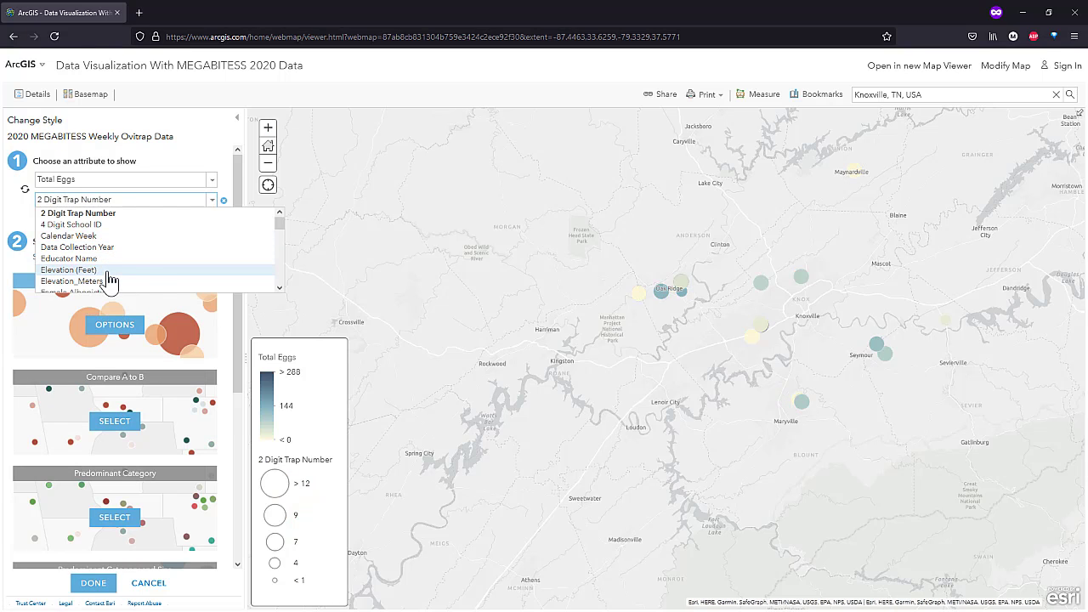
left_click(85, 270)
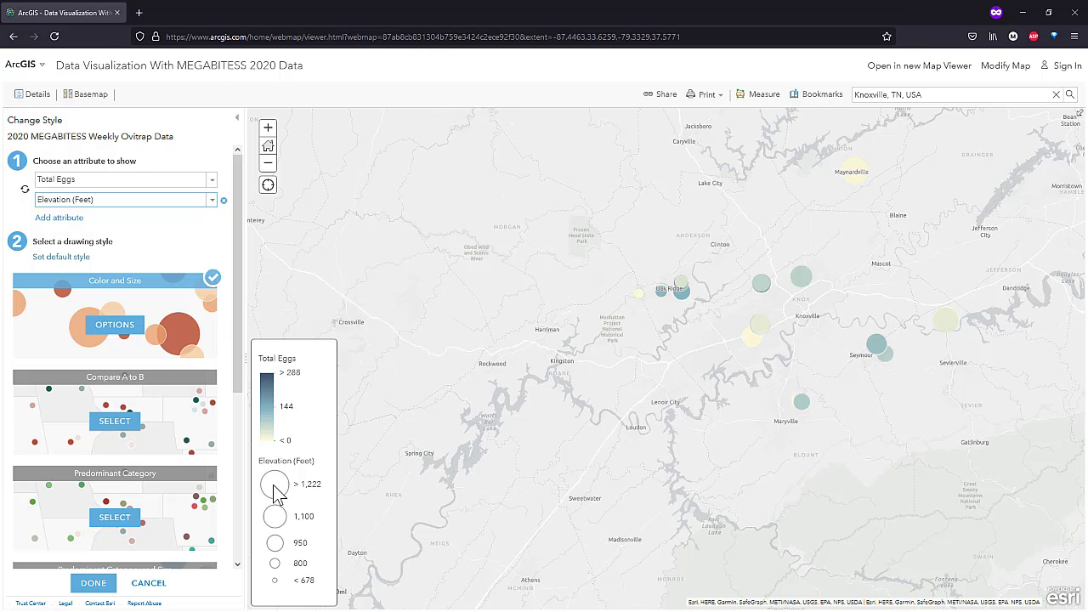
Step: Swap the two attributes so Elevation (Feet) drives color and Total Eggs drives size, then apply the style and show its legend
left_click(25, 193)
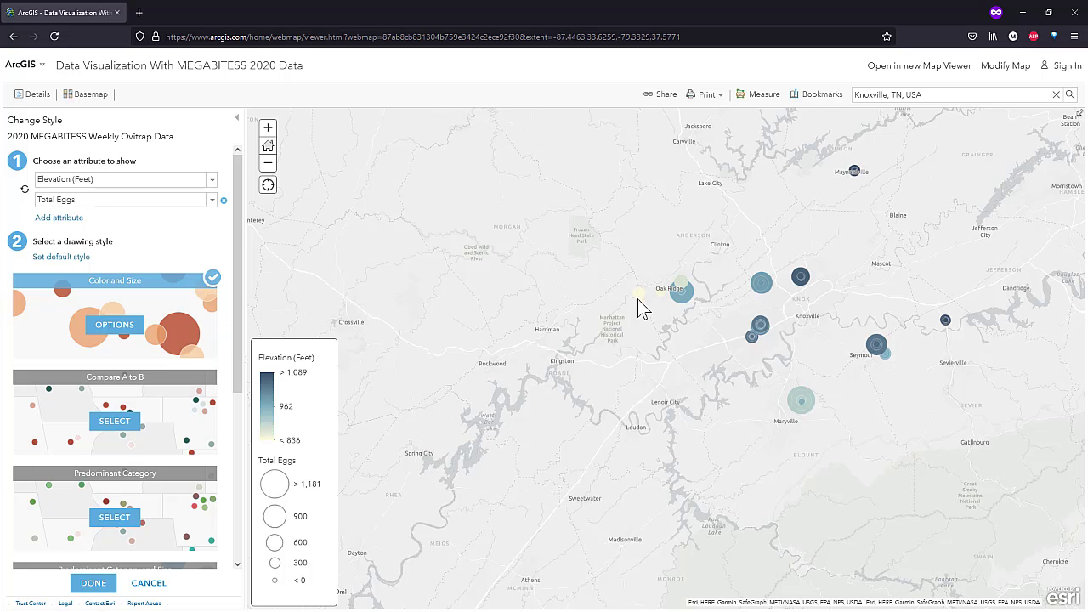
left_click_drag(572, 458, 602, 431)
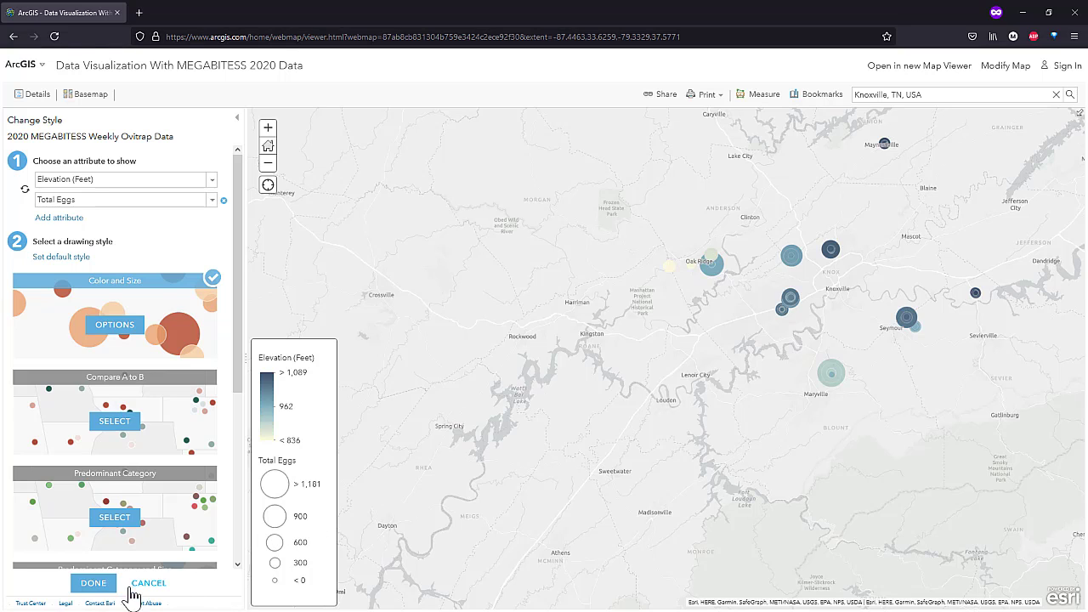
left_click(103, 585)
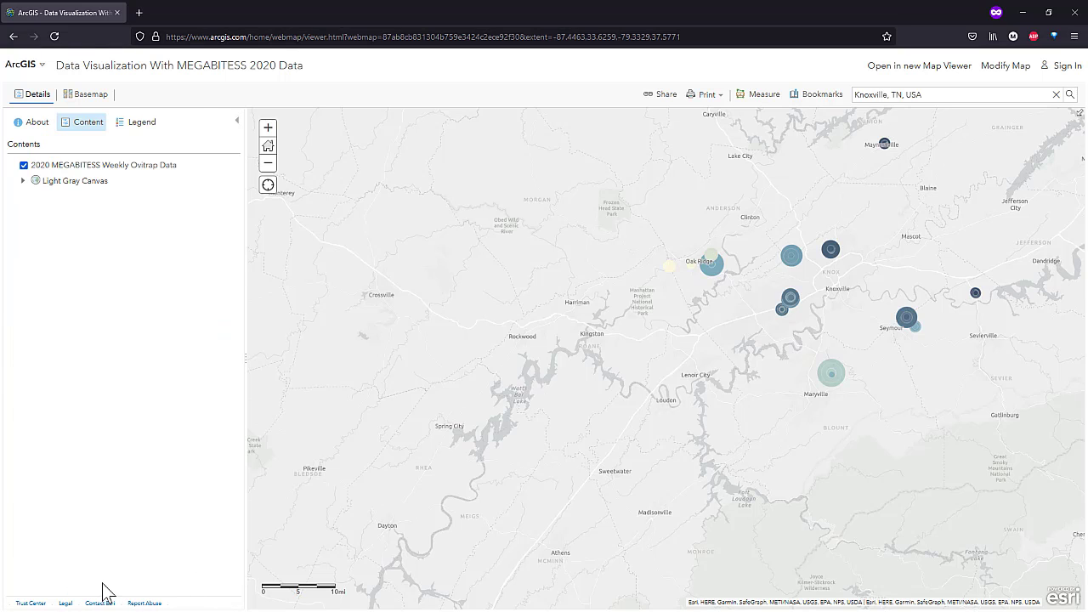
left_click(133, 126)
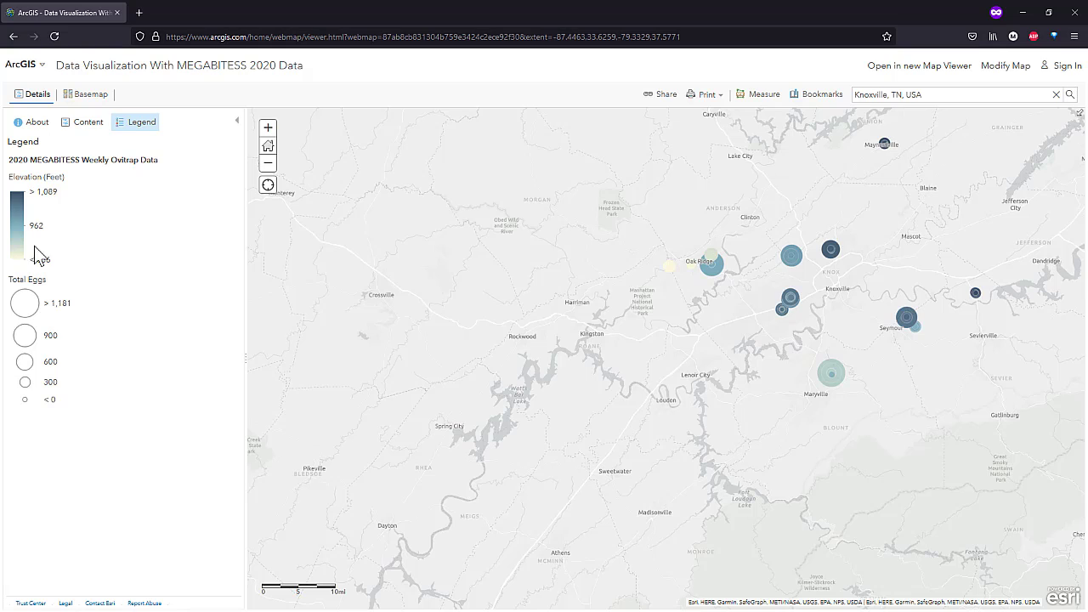
Step: Restyle the ovitrap layer with the Relationship drawing style for Elevation (Feet) and Total Eggs, and compare traps around Soddy-Daisy and Knoxville
left_click(77, 128)
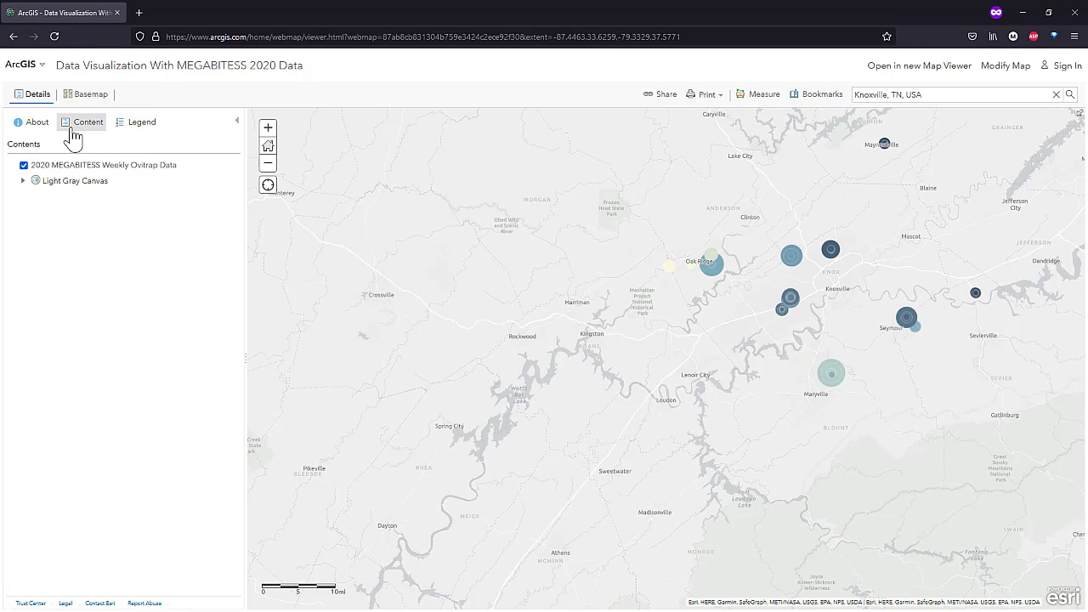
mouse_move(65, 173)
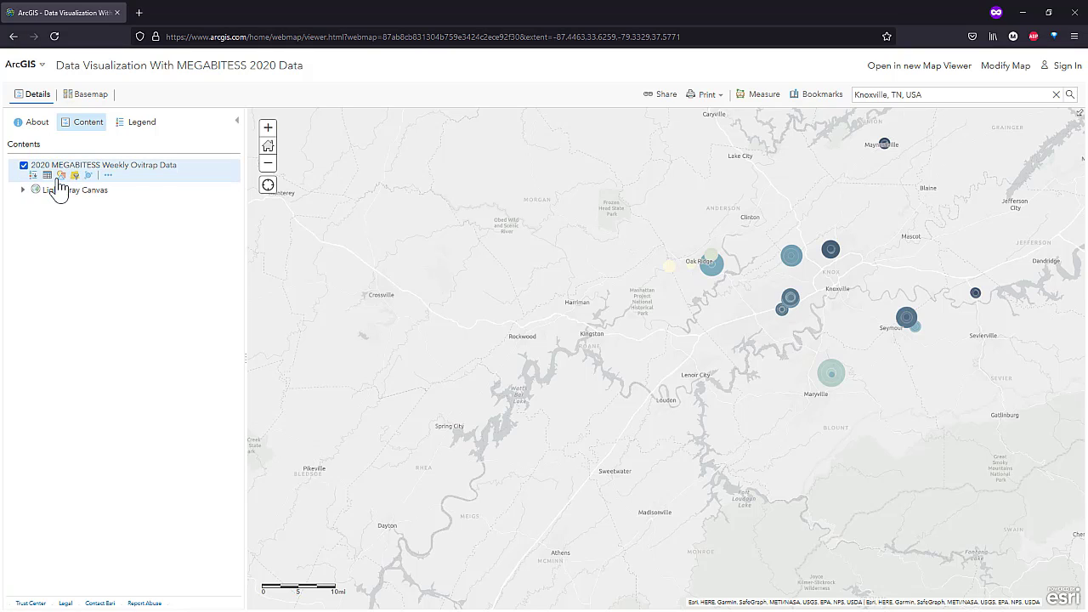
left_click(60, 176)
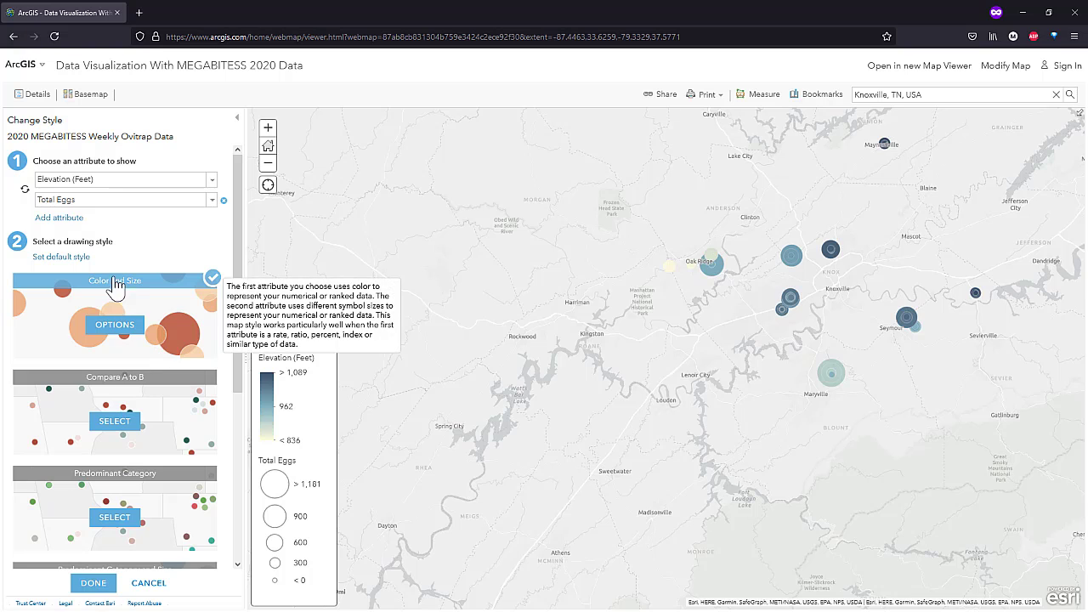
scroll(146, 416, "down", 3)
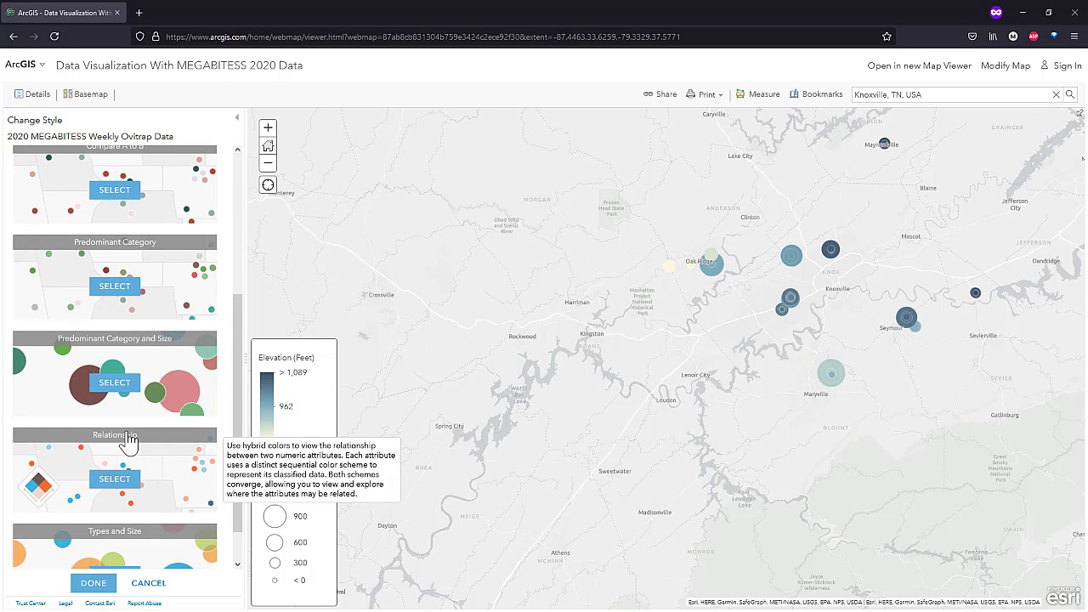
left_click(117, 482)
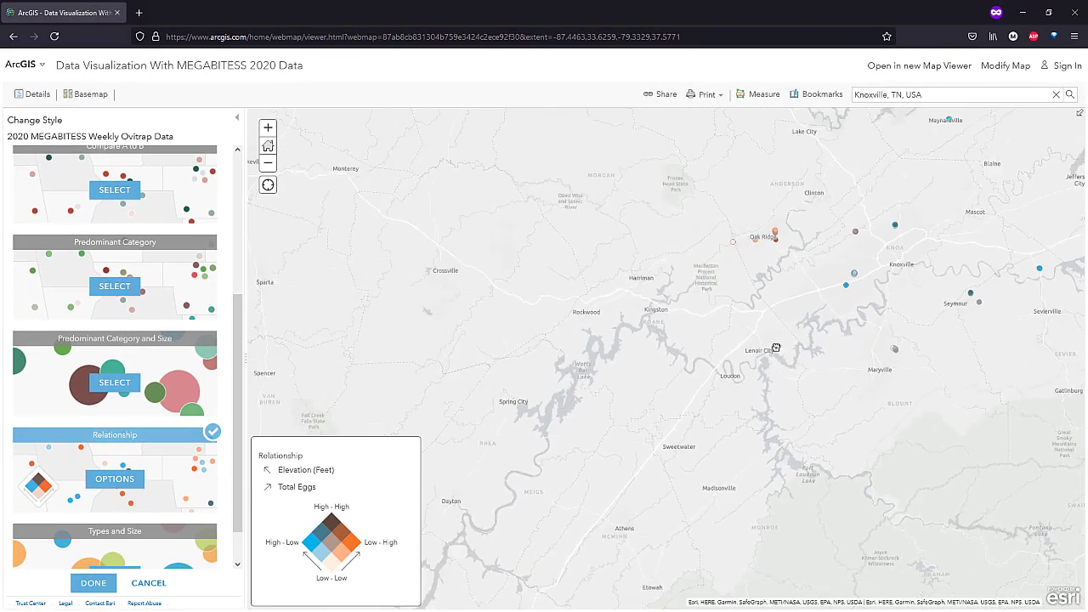
left_click_drag(775, 348, 933, 212)
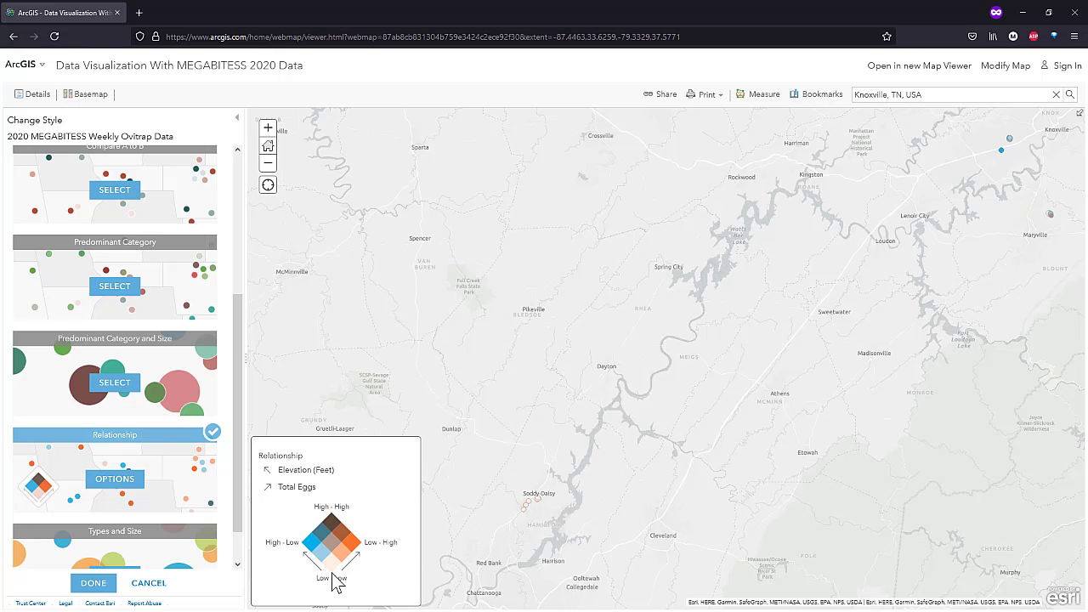
left_click_drag(803, 320, 607, 478)
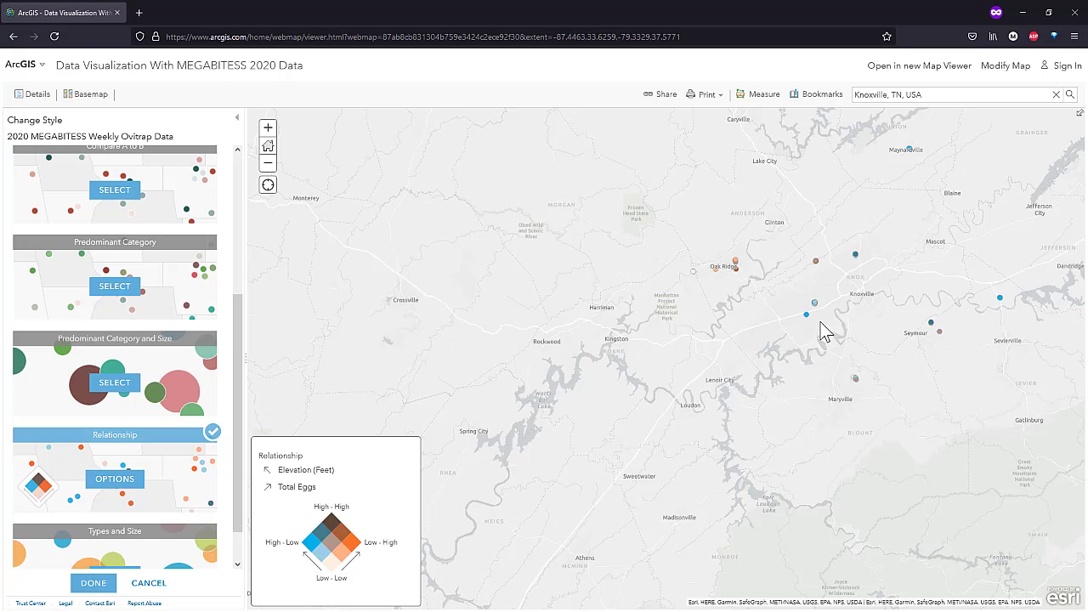
left_click_drag(850, 309, 779, 359)
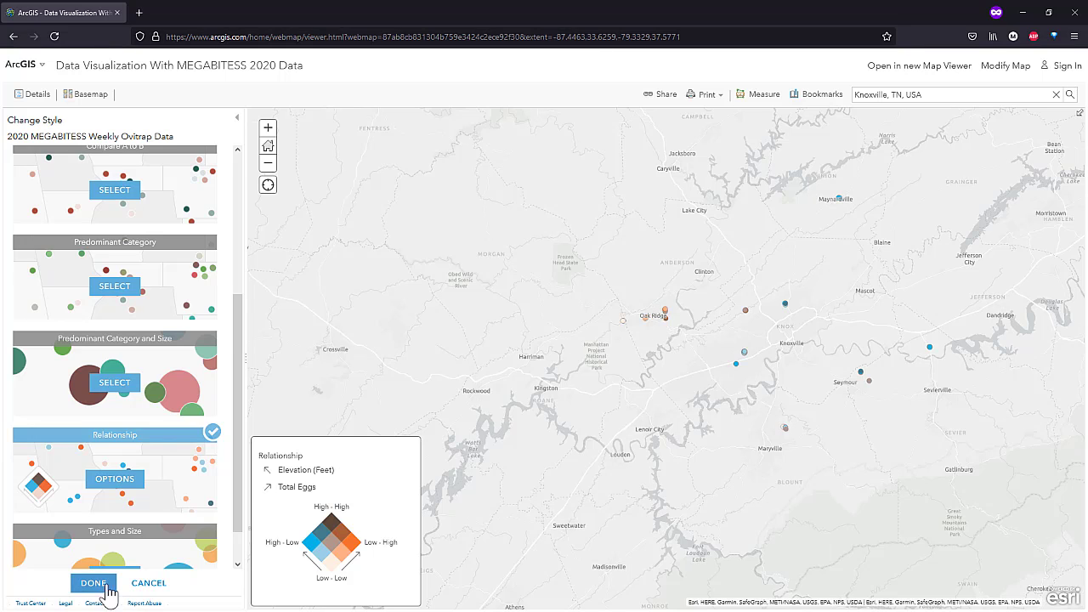
Step: Replace Elevation (Feet) with Land Cover as the first style attribute, keeping Total Eggs as the second, to preview traps by land cover type
scroll(145, 474, "up", 3)
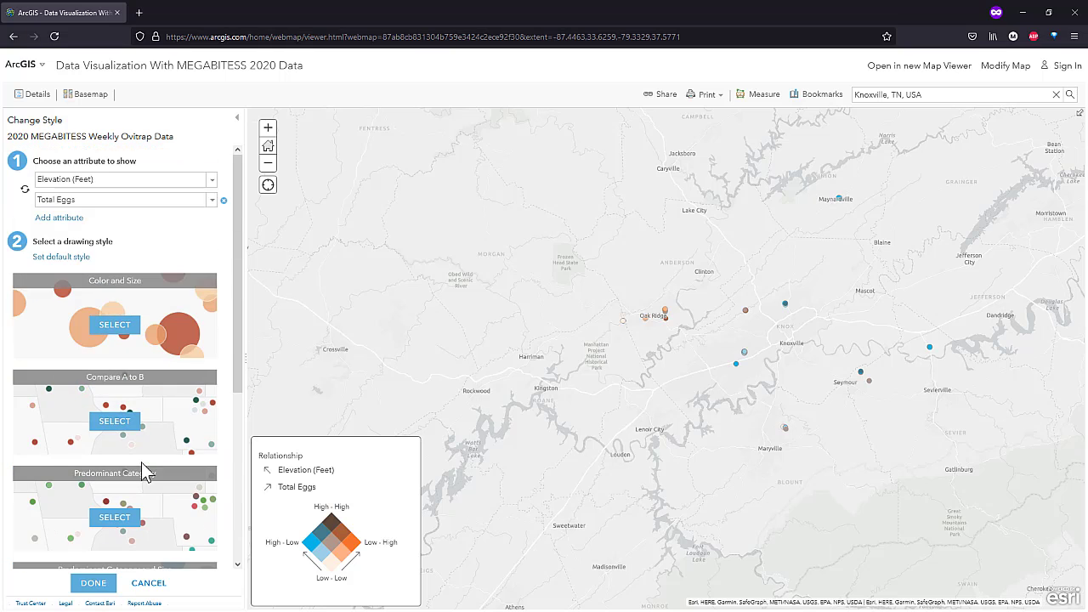
left_click(212, 185)
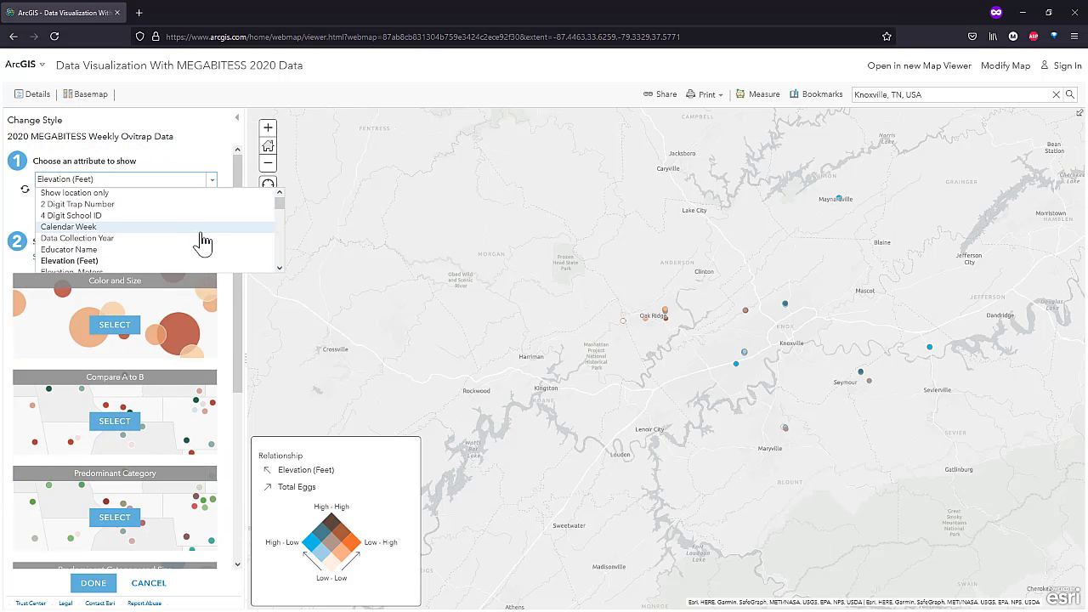
scroll(204, 242, "down", 5)
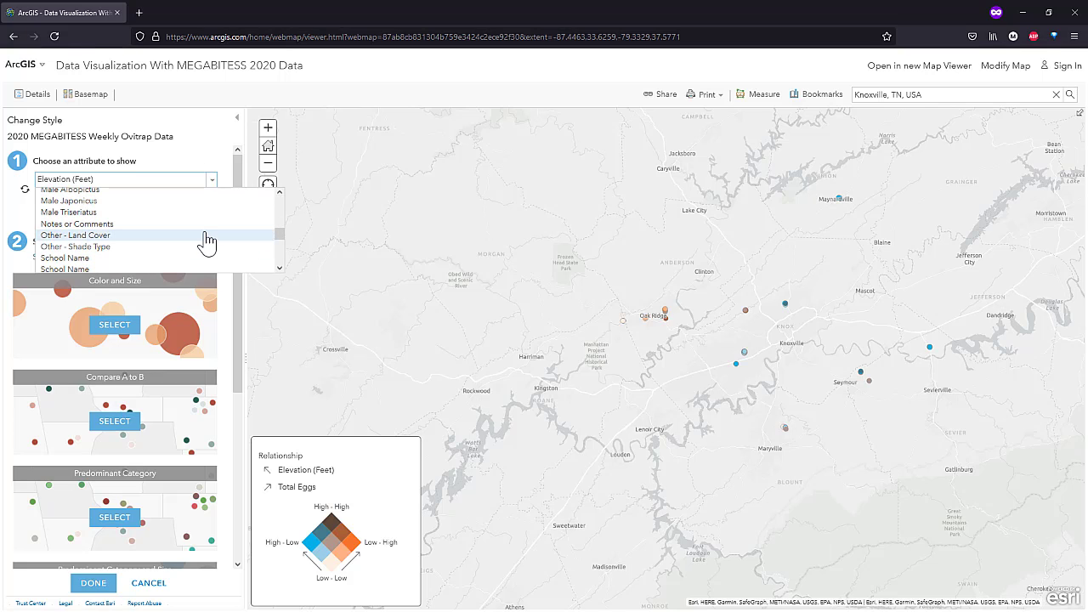
mouse_move(280, 233)
left_mouse_down()
mouse_move(288, 274)
mouse_move(288, 228)
left_mouse_up()
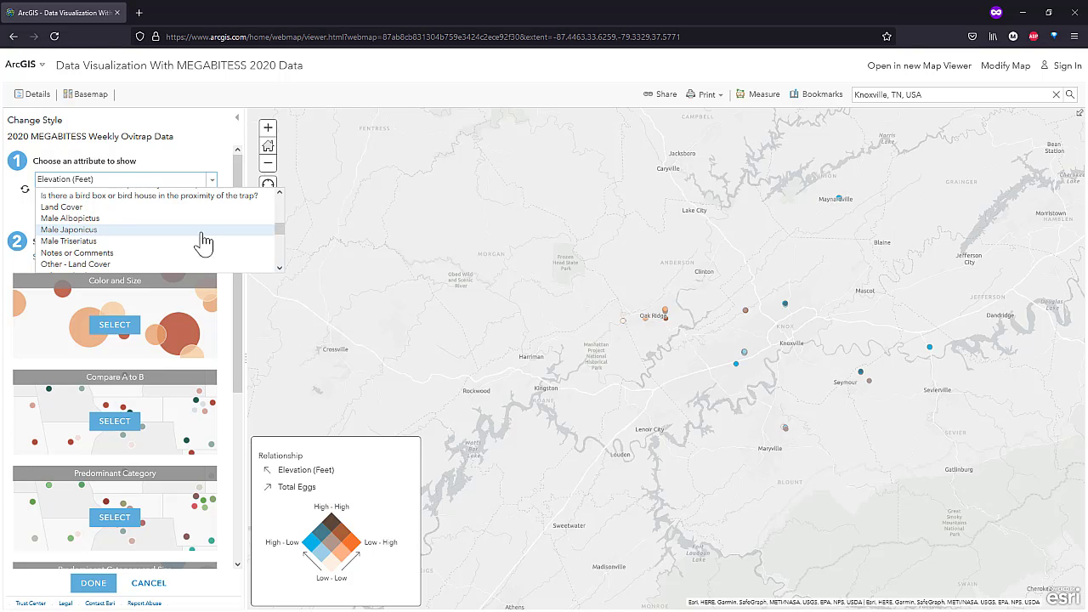
left_click(96, 207)
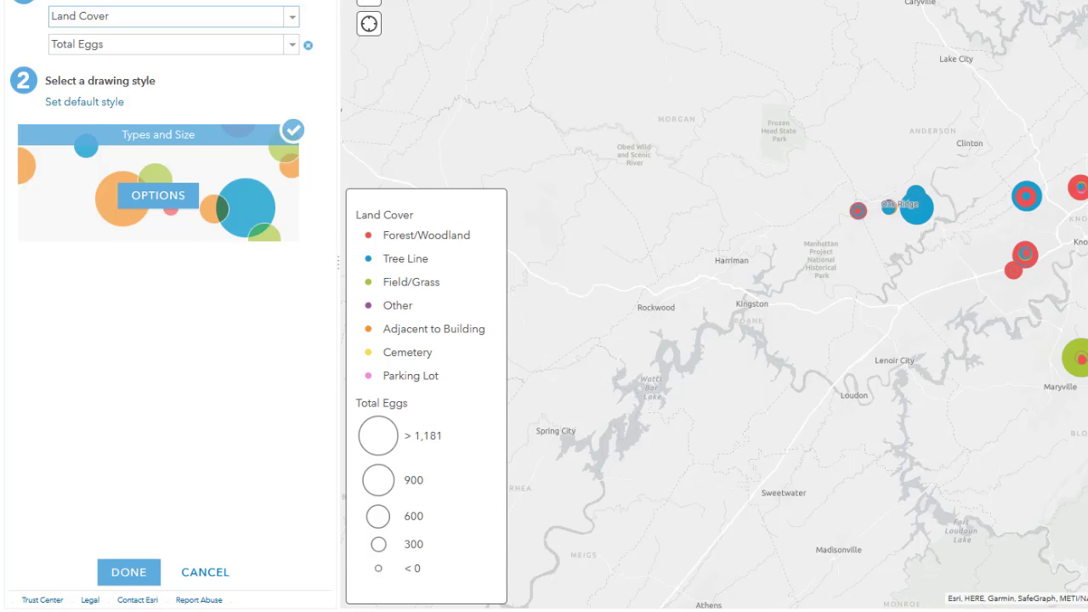
Step: Set the first style attribute to Water Adjacency alongside Total Eggs and apply the Types and Size style to the ovitrap layer
left_click(291, 19)
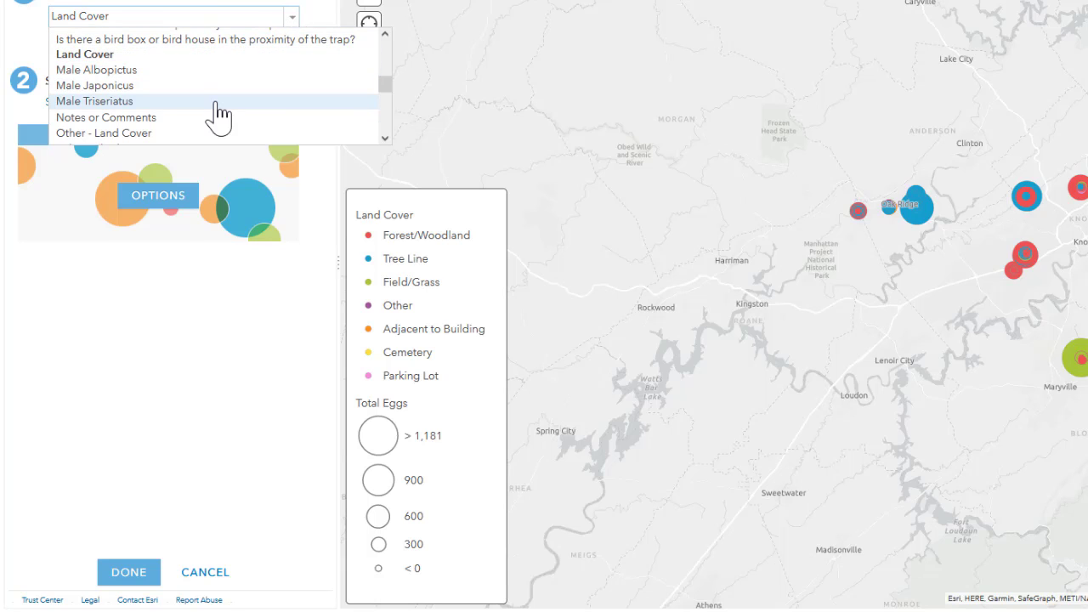
scroll(218, 115, "up", 3)
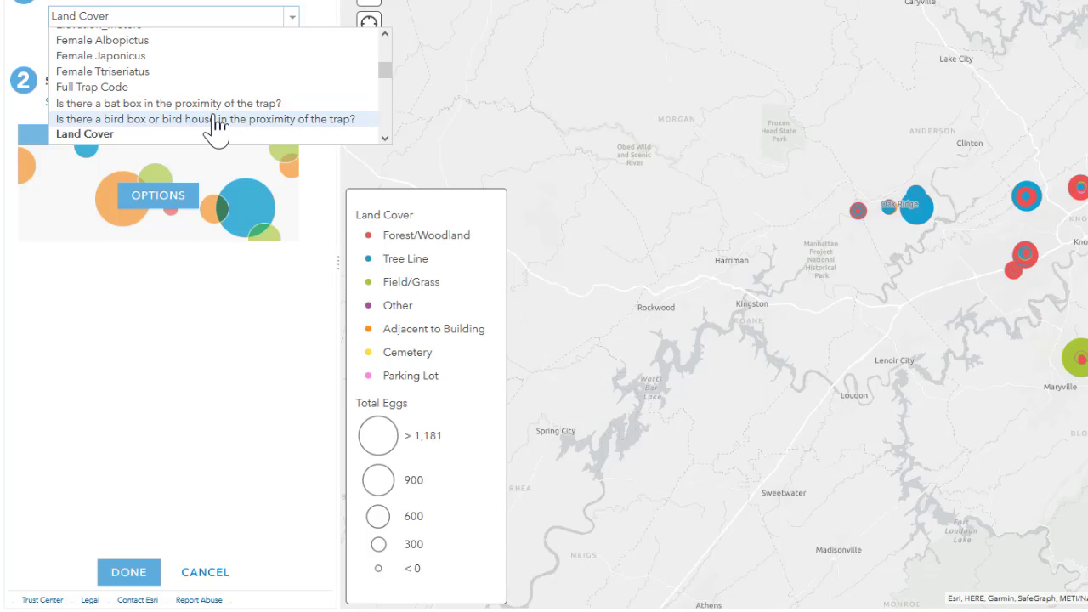
scroll(217, 126, "up", 5)
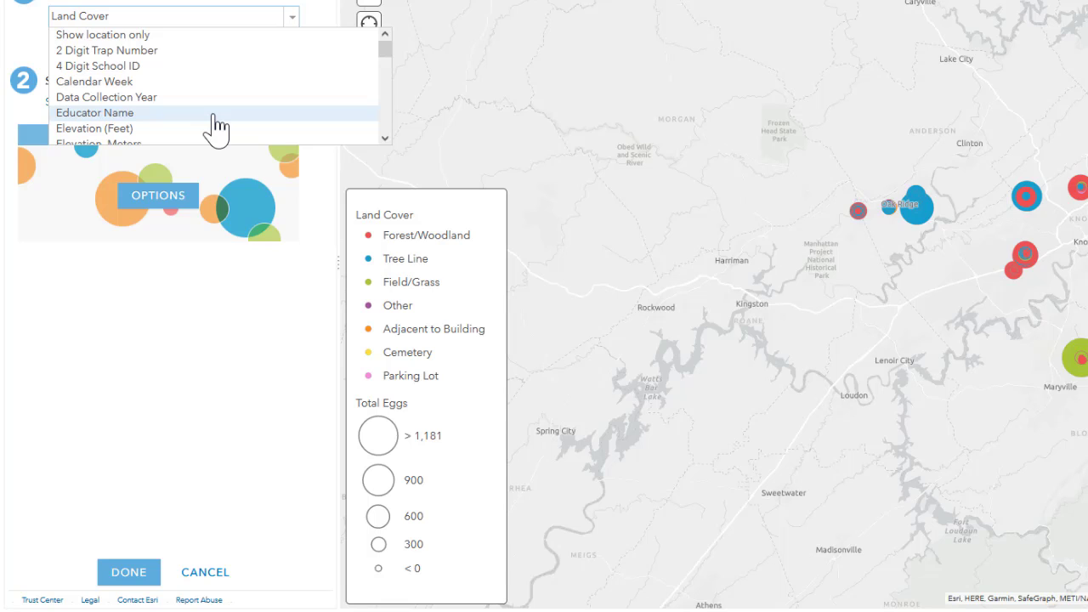
scroll(216, 126, "down", 10)
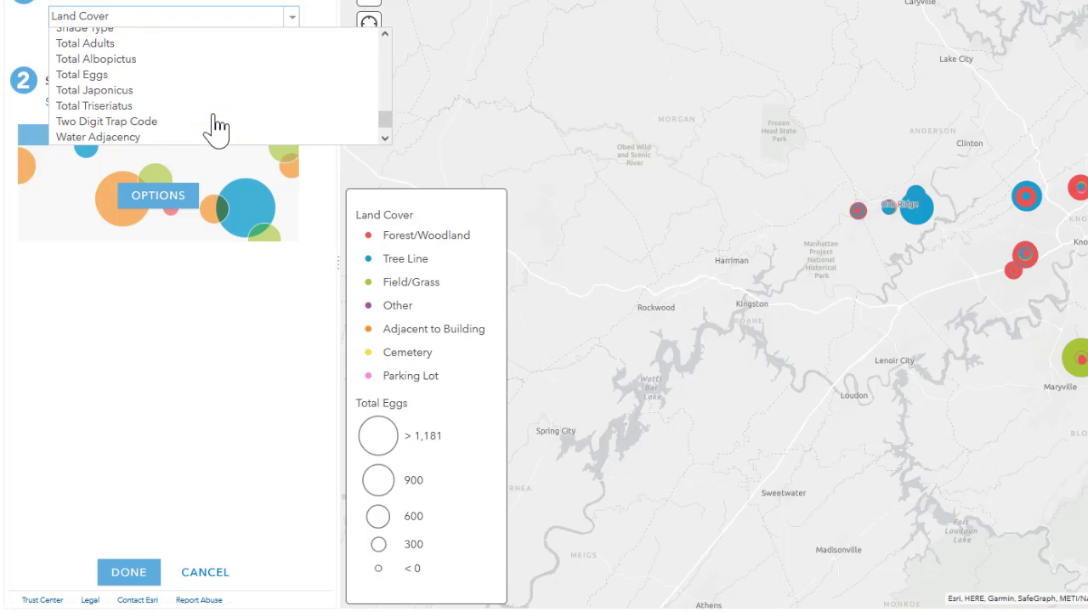
scroll(216, 126, "down", 2)
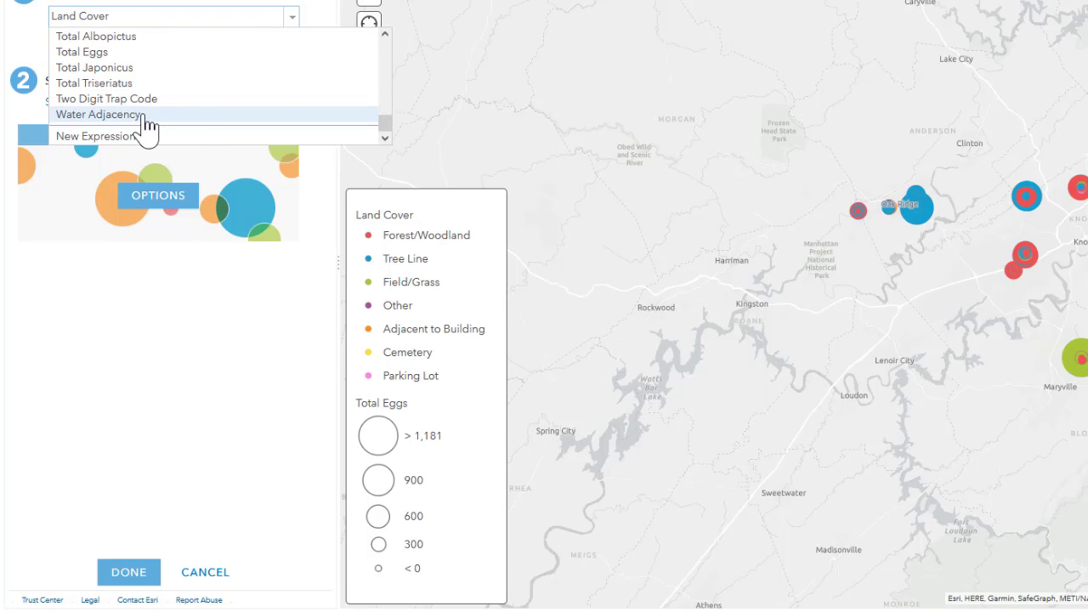
left_click(100, 114)
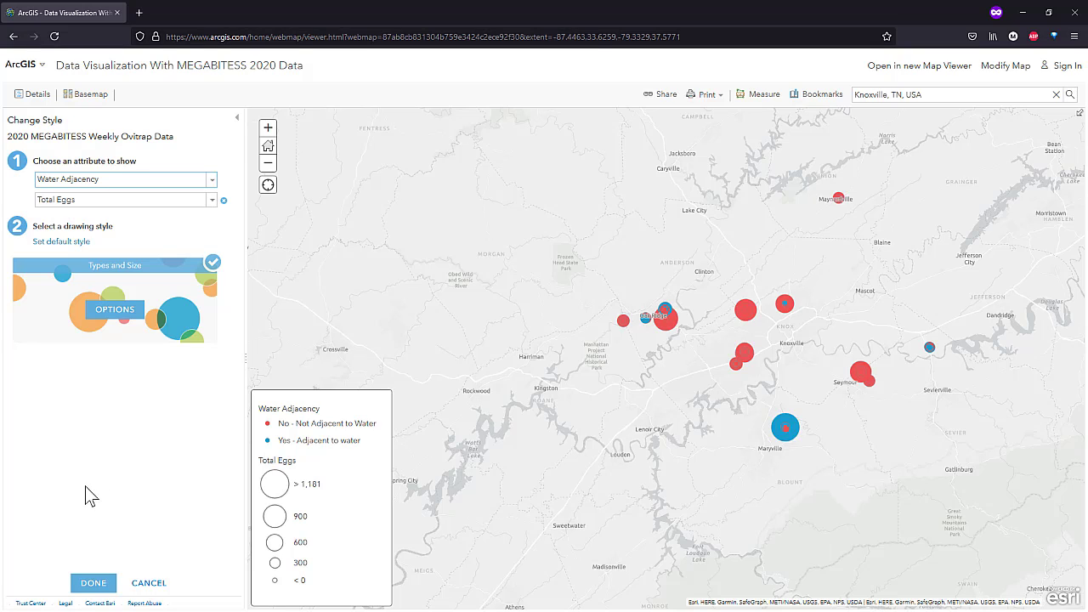
left_click(92, 587)
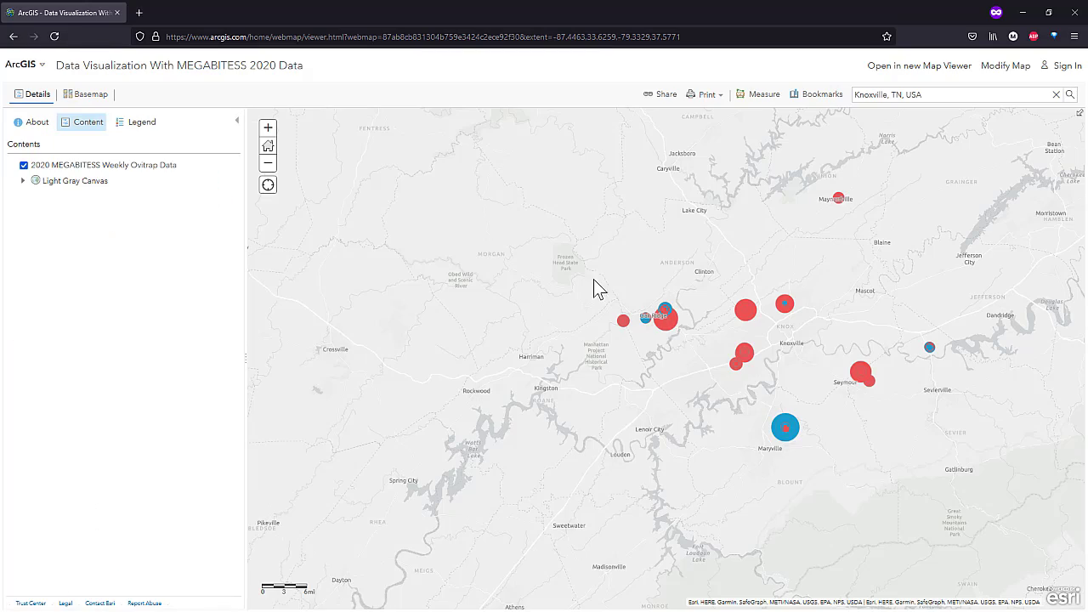